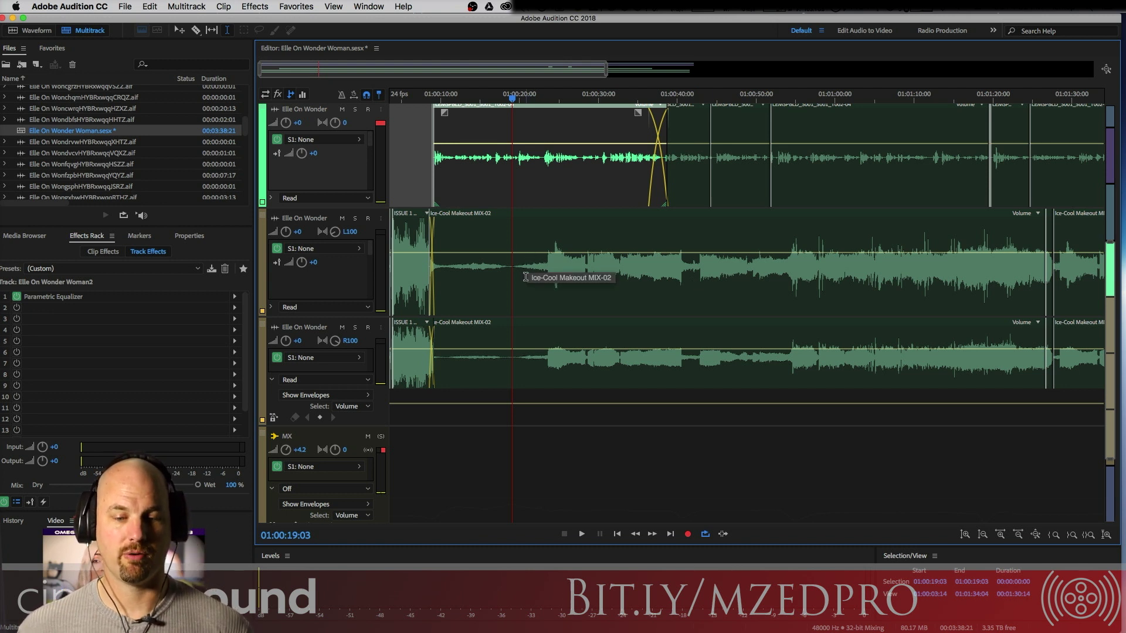
Play the music clip from 01:00:21:06 to audition it, then bring up the Mixer with Alt+2
click(528, 278)
key(space)
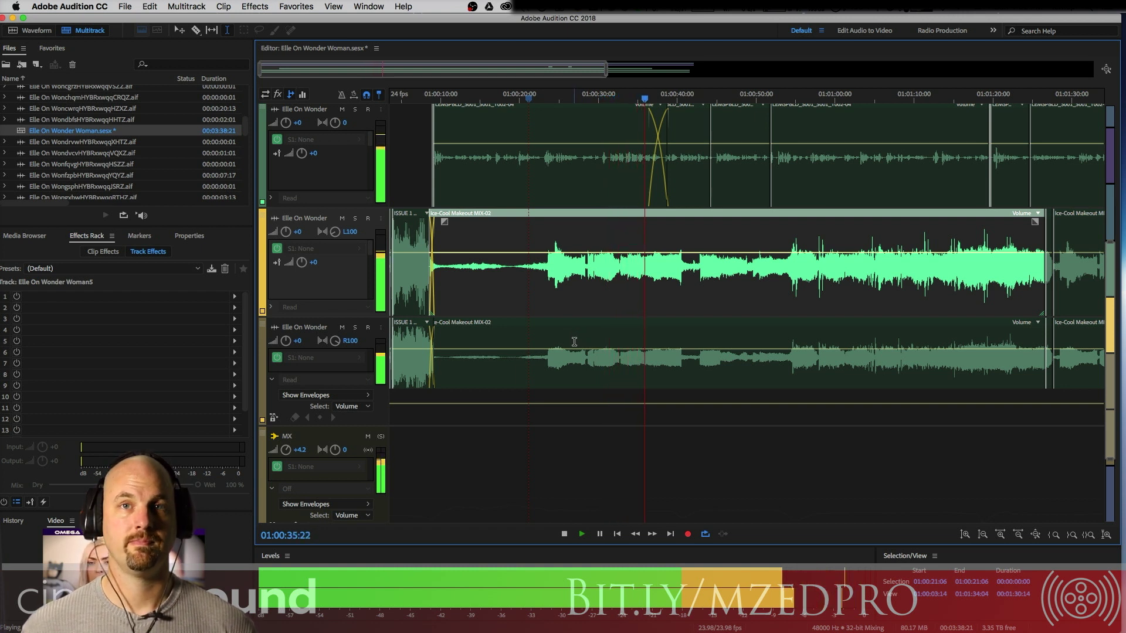
key(space)
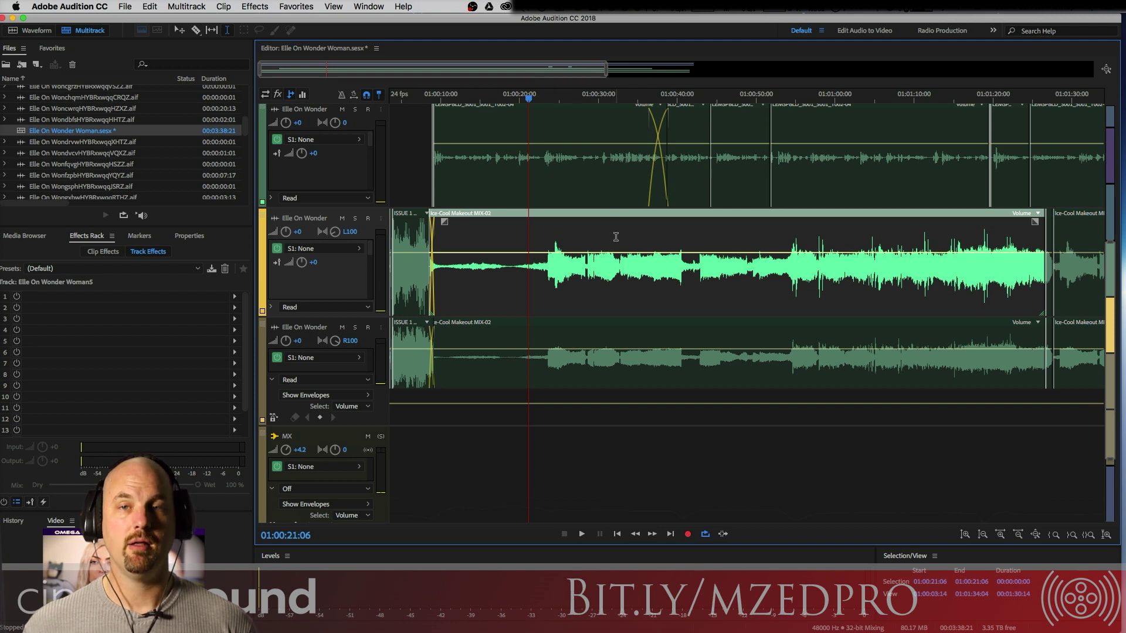
key(alt+2)
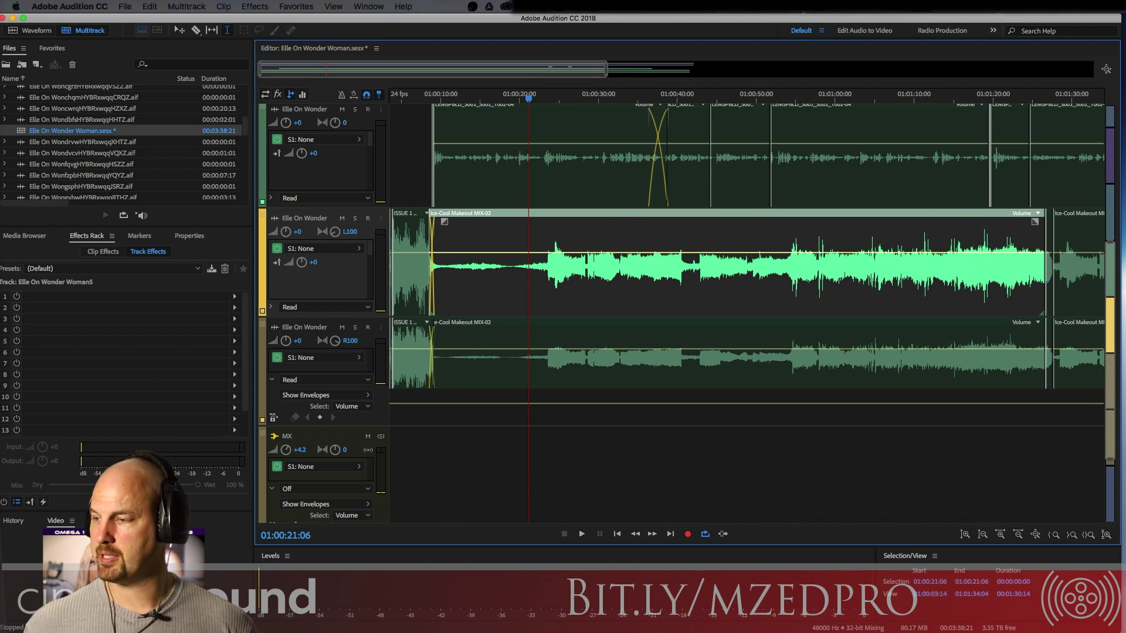
Maximize the Mixer and browse the MX bus effect slot menu to VST3 > Dynamics > Waves
double_click(754, 52)
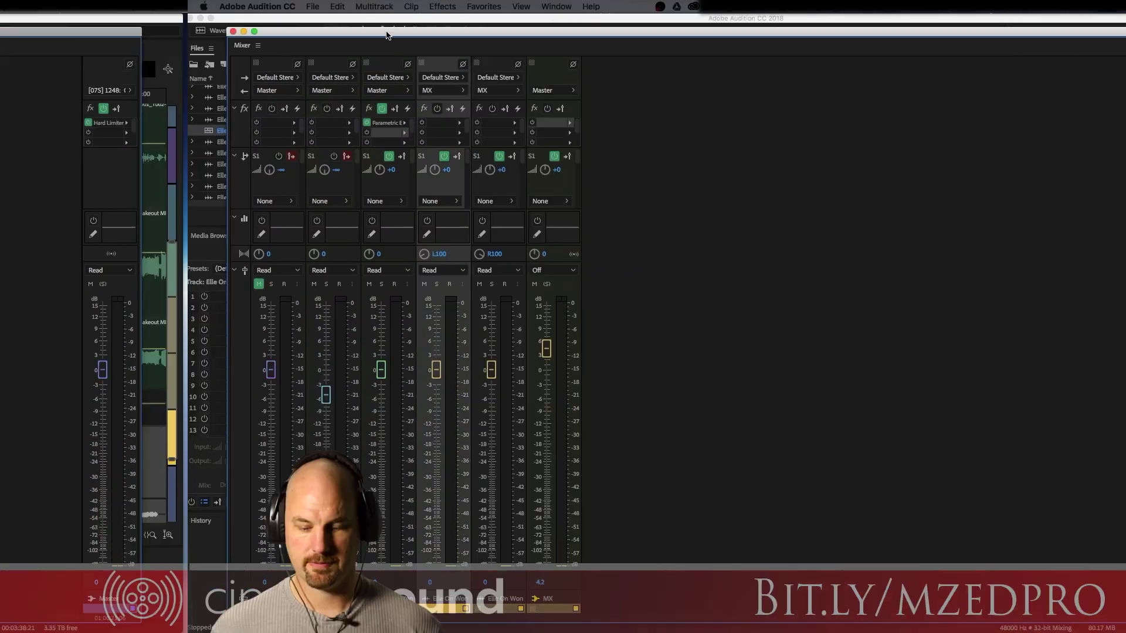
click(383, 124)
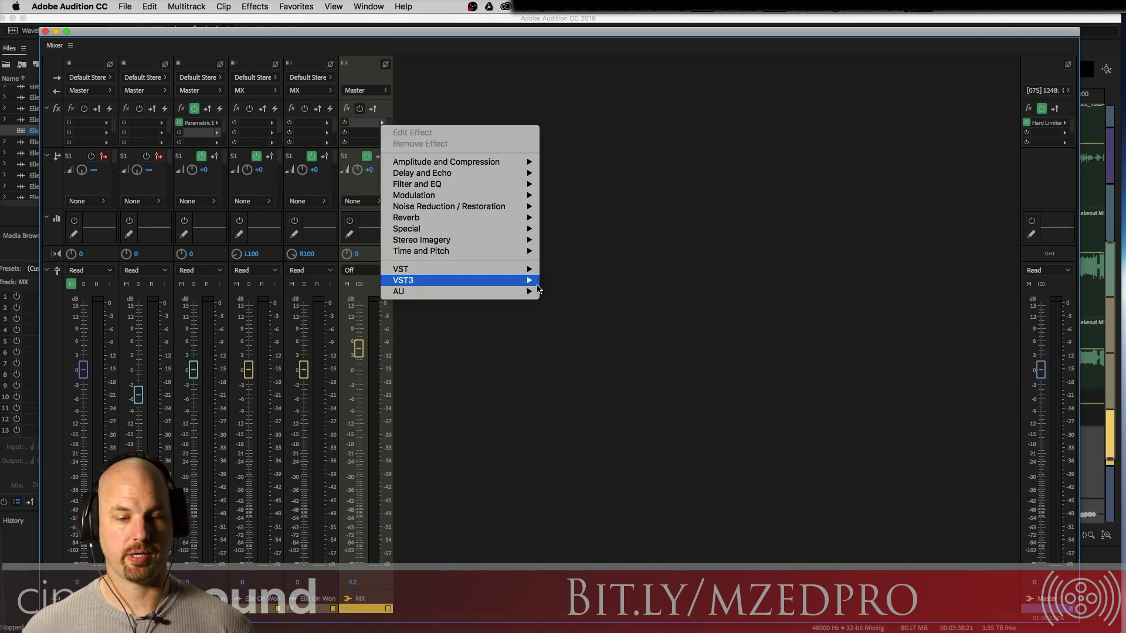
mouse_move(521, 285)
mouse_move(605, 317)
mouse_move(703, 336)
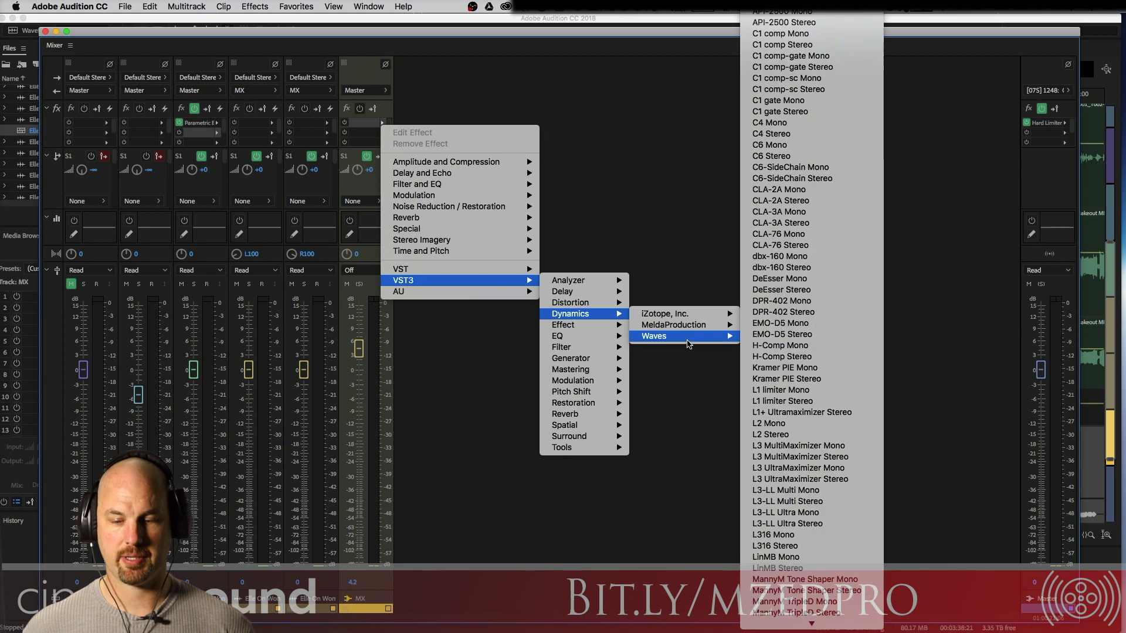
mouse_move(857, 629)
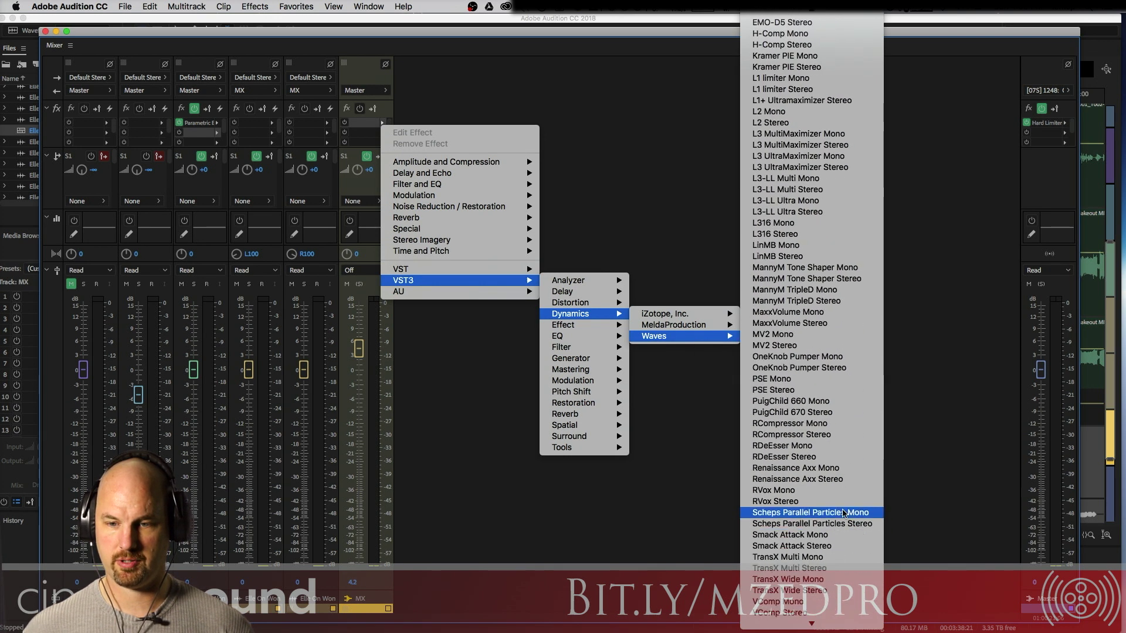
scroll(812, 23, up, 2)
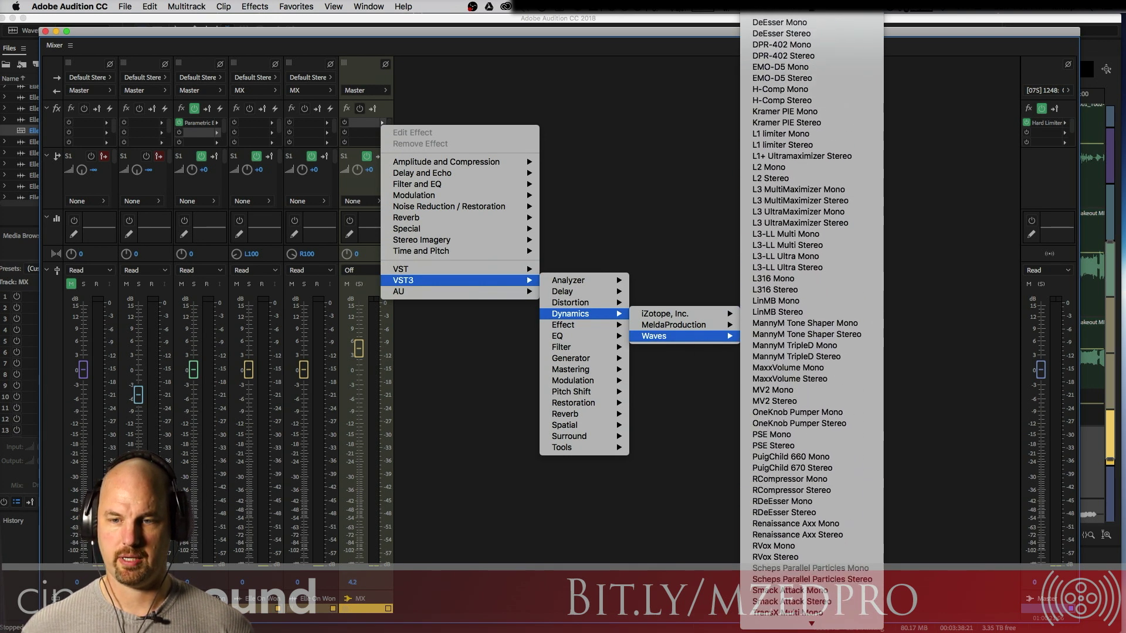
scroll(812, 35, up, 5)
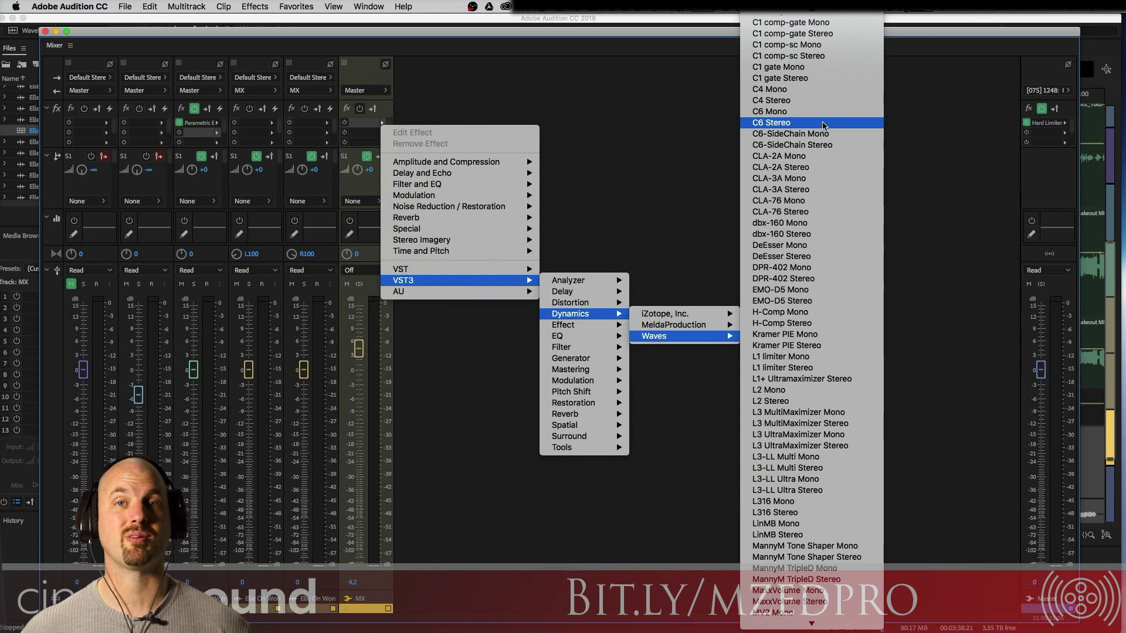
Insert Waves C6-SideChain Stereo in the MX bus's first slot and move its editor aside
click(842, 144)
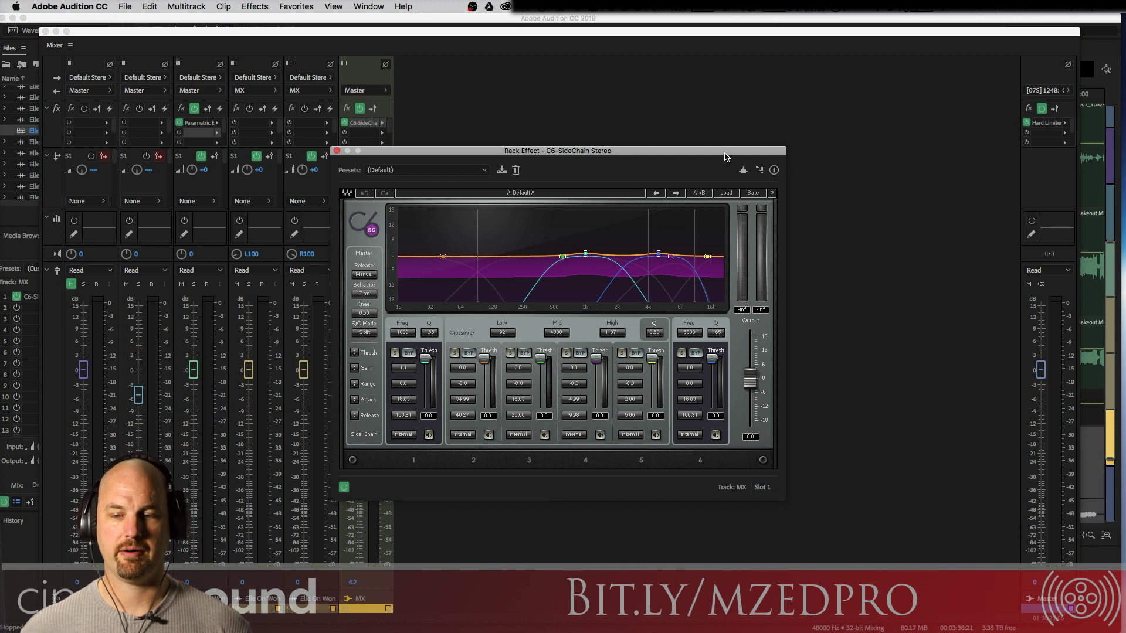
drag(724, 158, 801, 124)
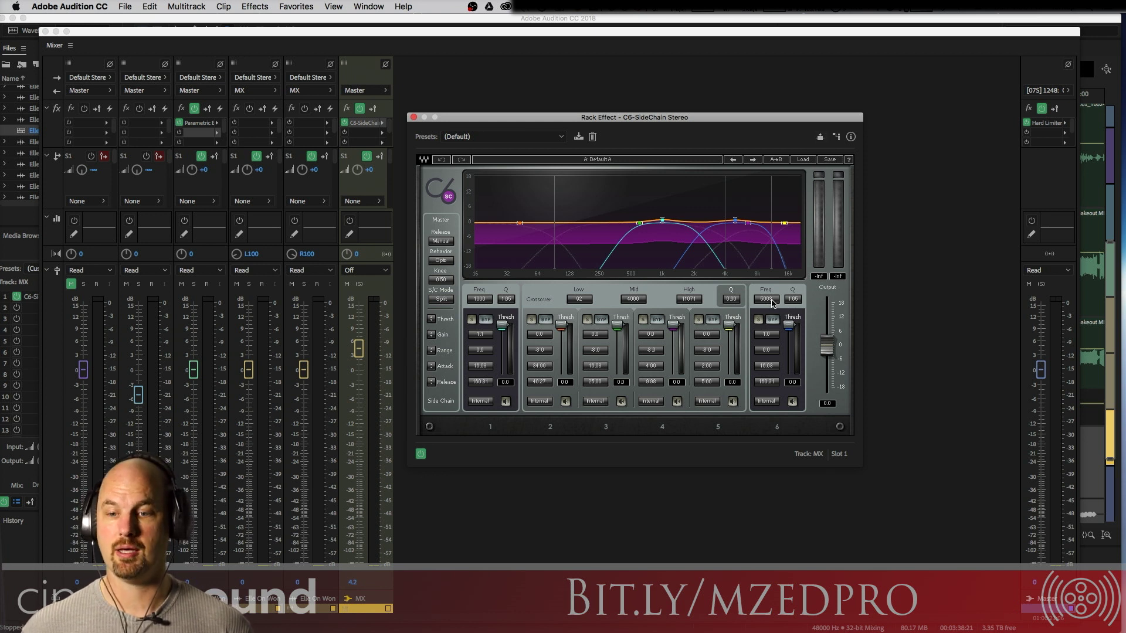
drag(779, 117, 787, 114)
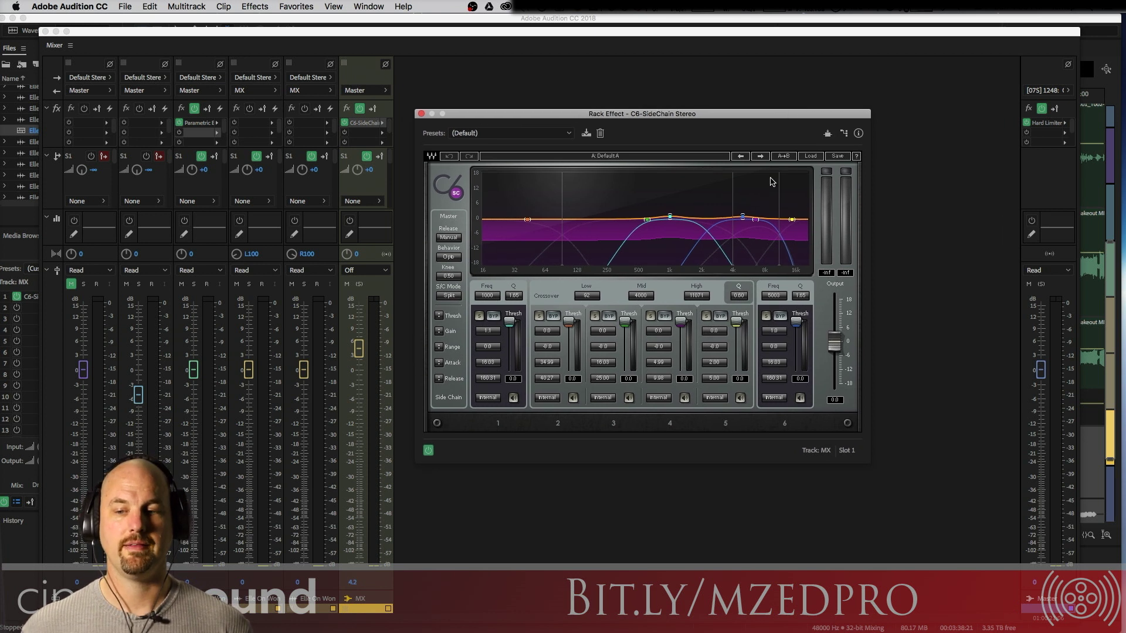
Set the C6-SideChain plugin's side-chain input channel to Stereo
click(827, 133)
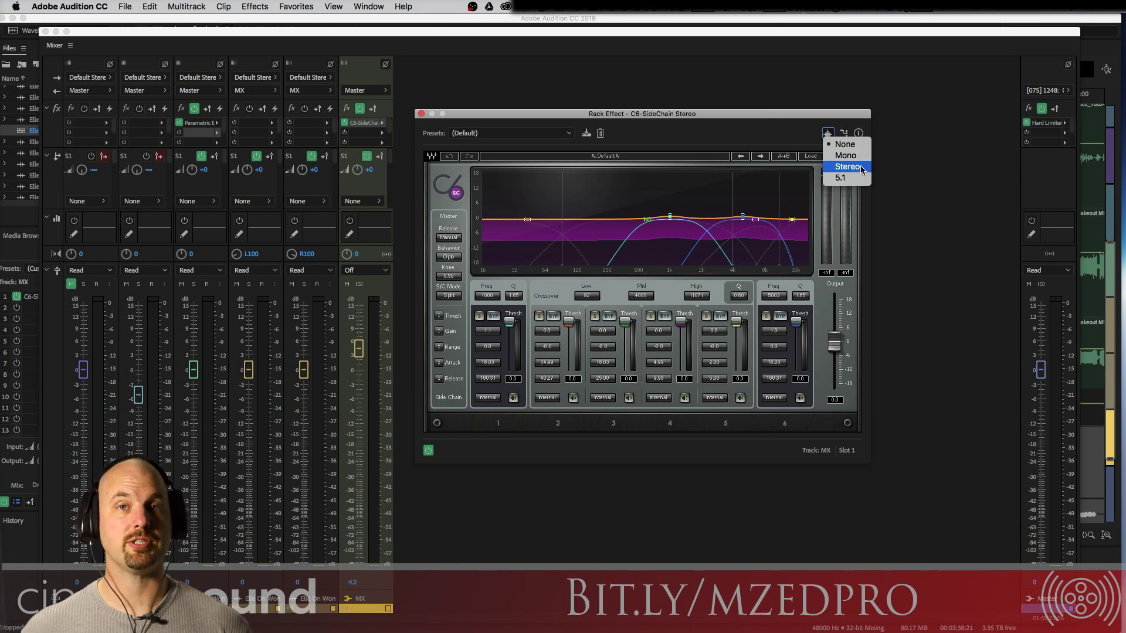
click(859, 168)
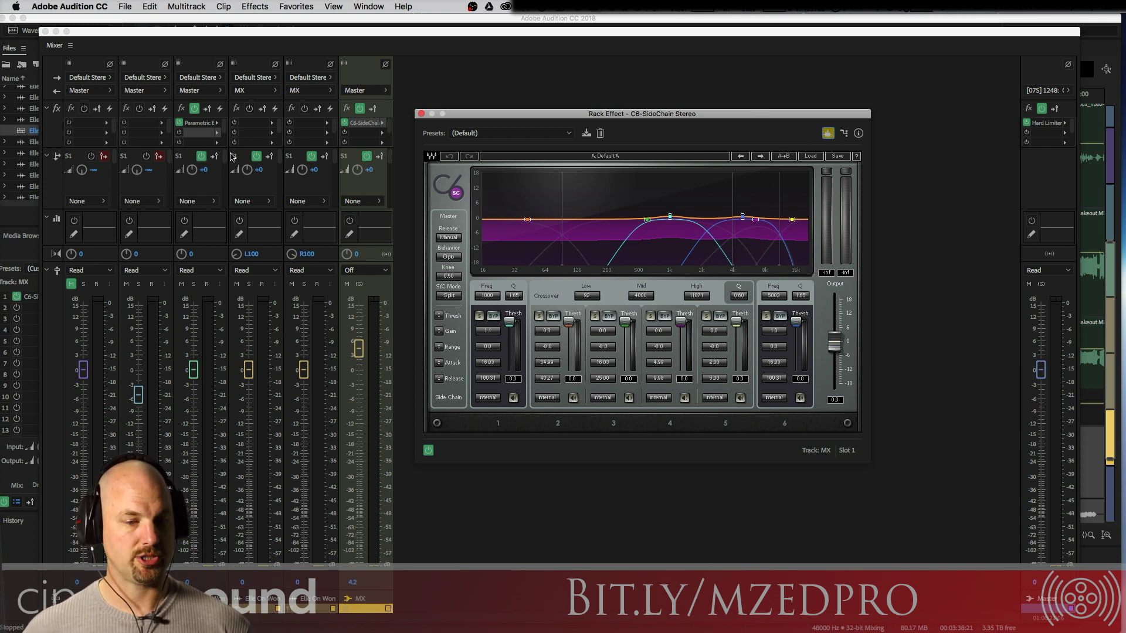
click(211, 201)
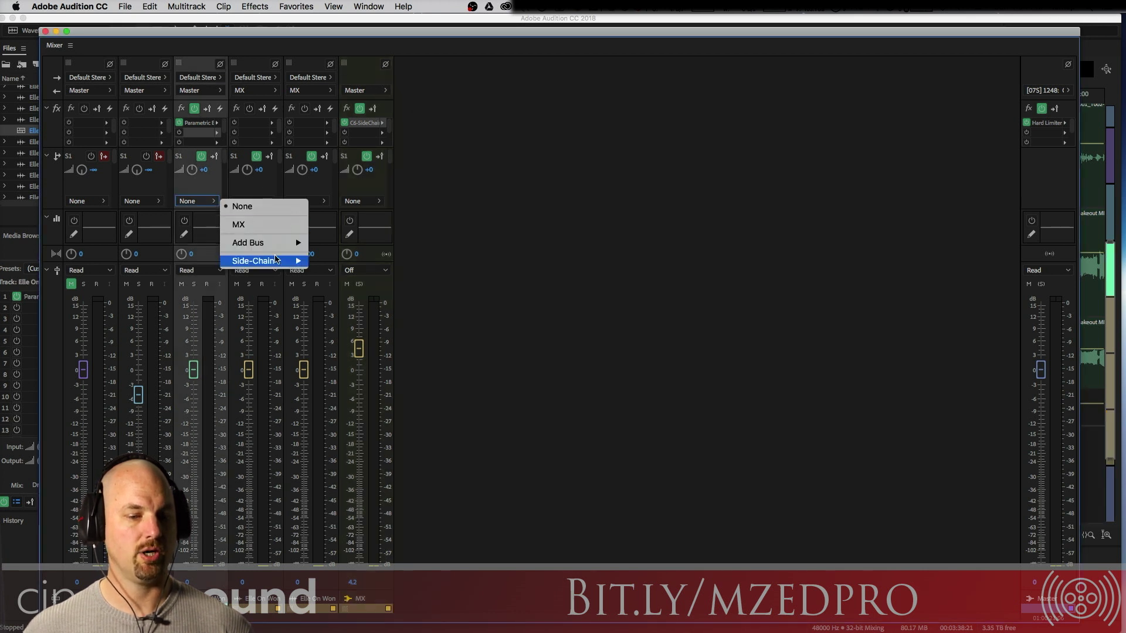
Route track 3 to Side-Chain > C6-SideChain Stereo (MX - Slot 1) and reopen the plugin editor
mouse_move(277, 260)
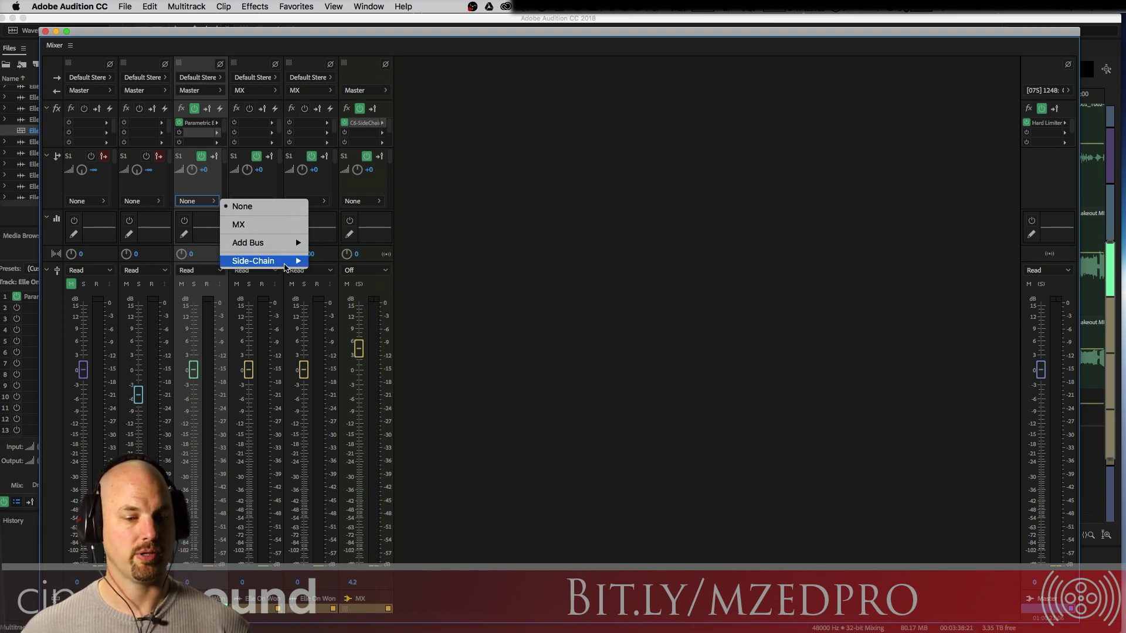
click(343, 262)
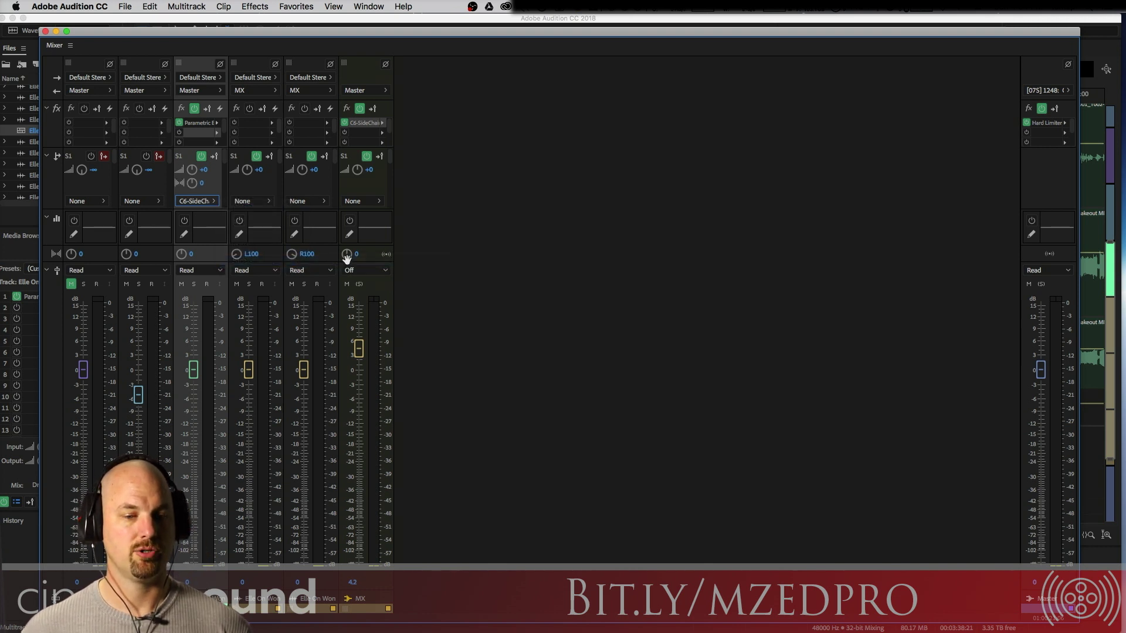
double_click(369, 123)
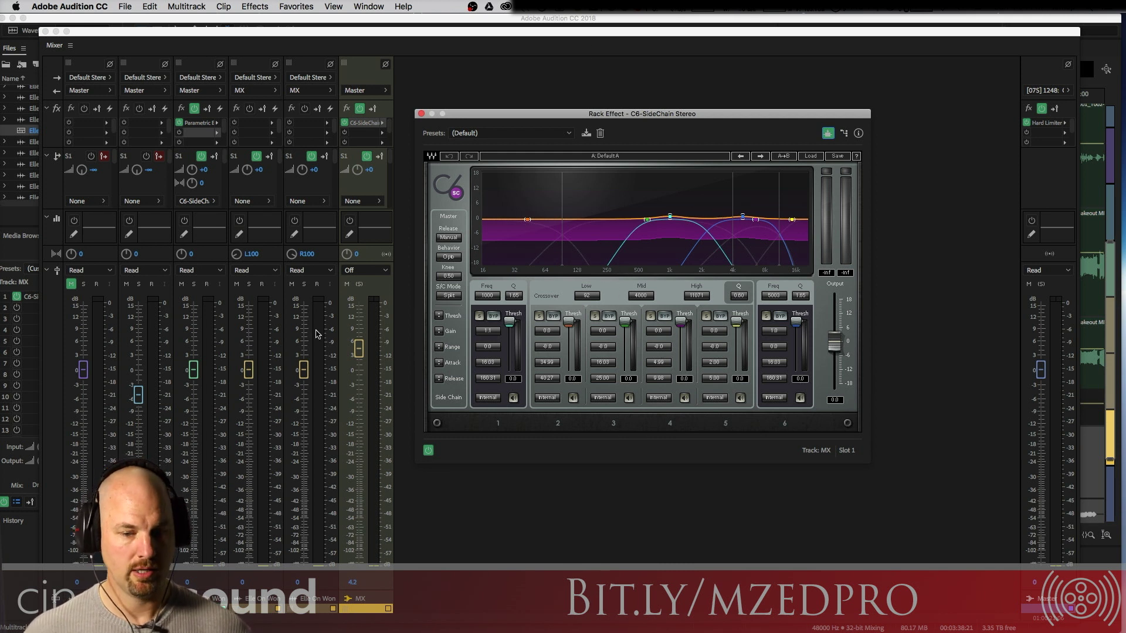
Preview playback through the C6-SideChain, then nudge the low crossover down to 88
key(space)
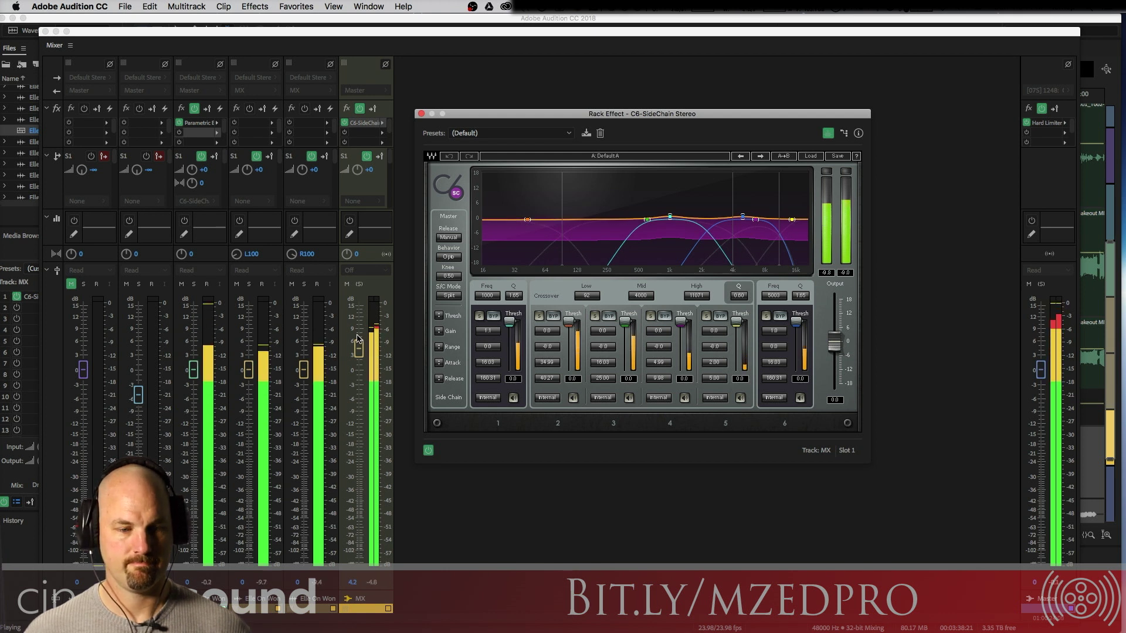
key(space)
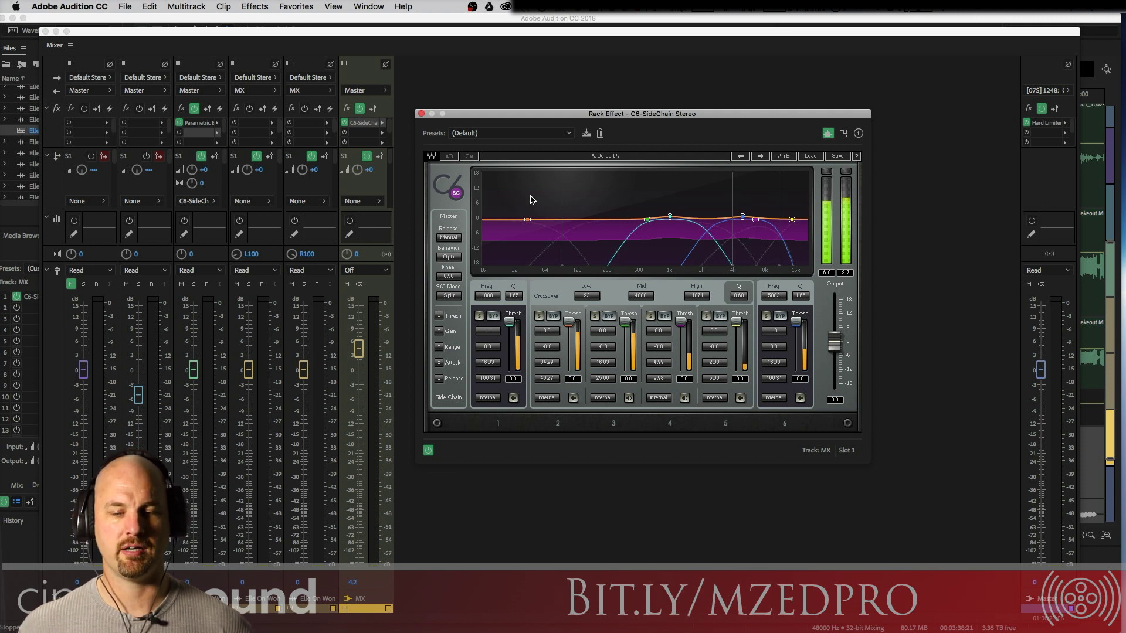
mouse_move(563, 198)
mouse_down()
mouse_move(534, 197)
mouse_move(560, 198)
mouse_up()
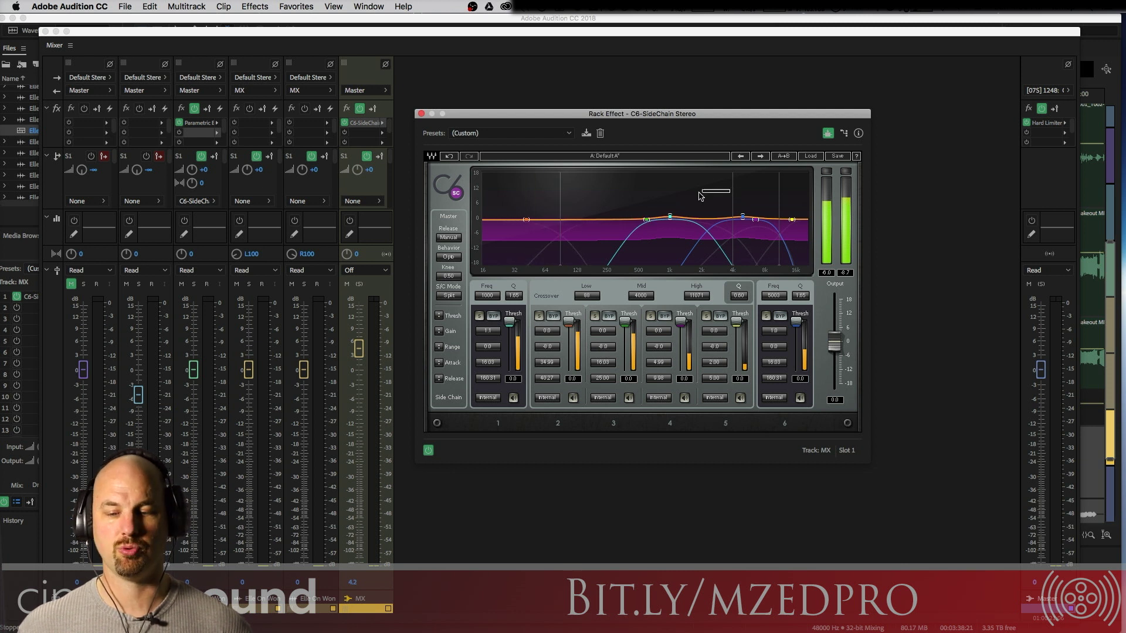
Set the C6 crossovers to roughly 122 Hz low, 690 Hz mid and 5655 Hz high
drag(733, 188, 667, 188)
mouse_move(779, 189)
mouse_down()
mouse_move(737, 189)
mouse_move(758, 189)
mouse_up()
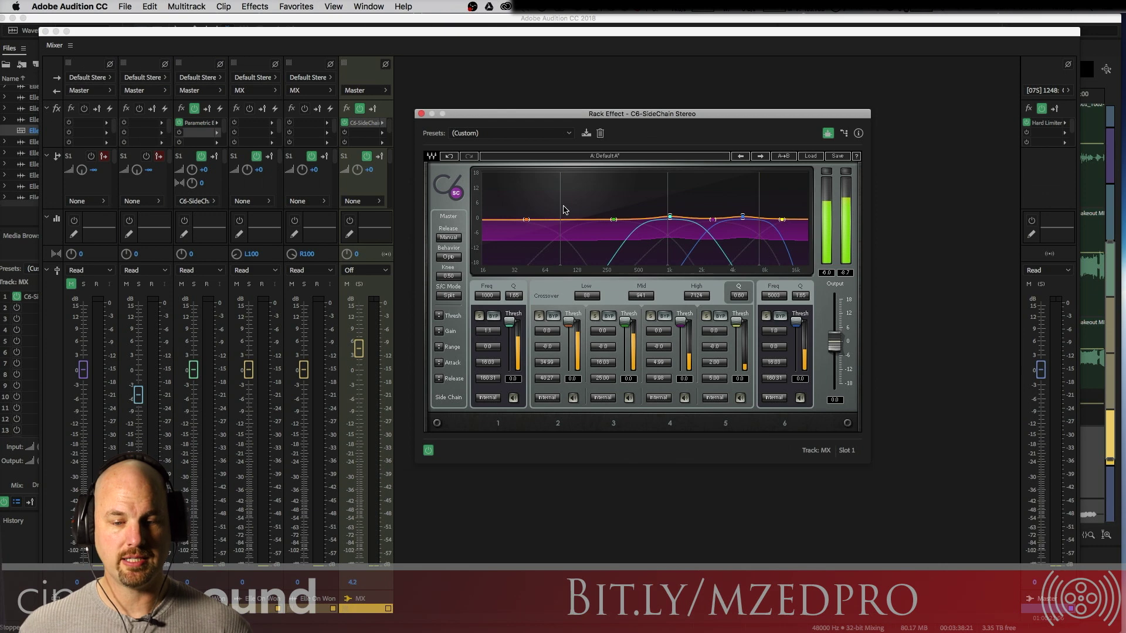
mouse_move(560, 211)
mouse_down()
mouse_move(536, 211)
mouse_move(572, 208)
mouse_move(561, 205)
mouse_up()
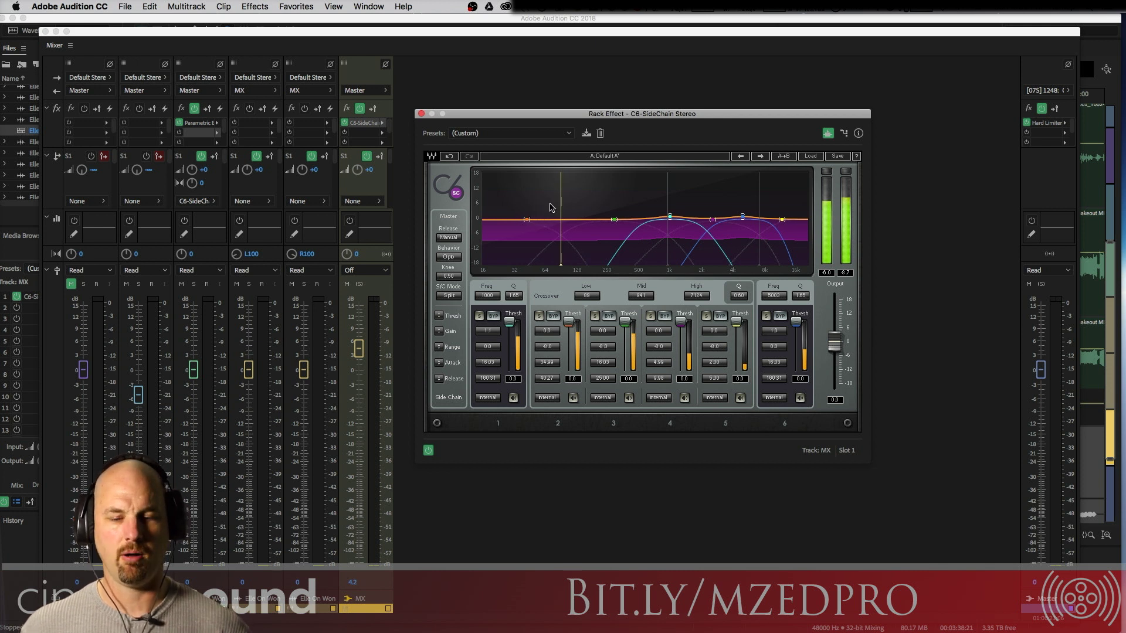
drag(560, 206, 576, 206)
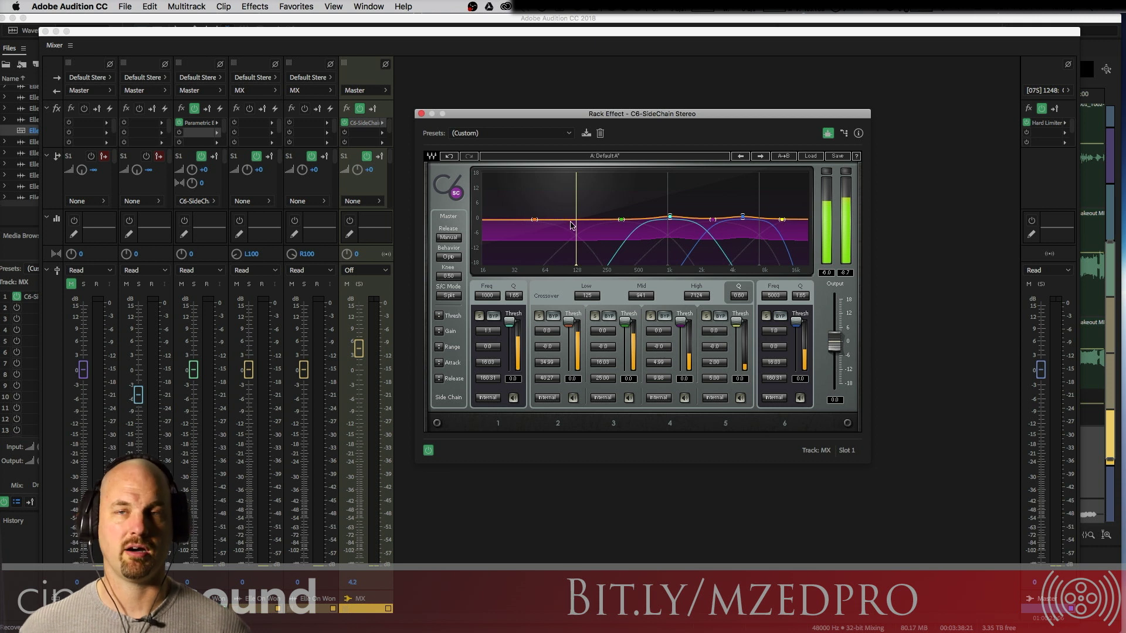
mouse_move(666, 202)
mouse_down()
mouse_move(633, 201)
mouse_move(652, 202)
mouse_up()
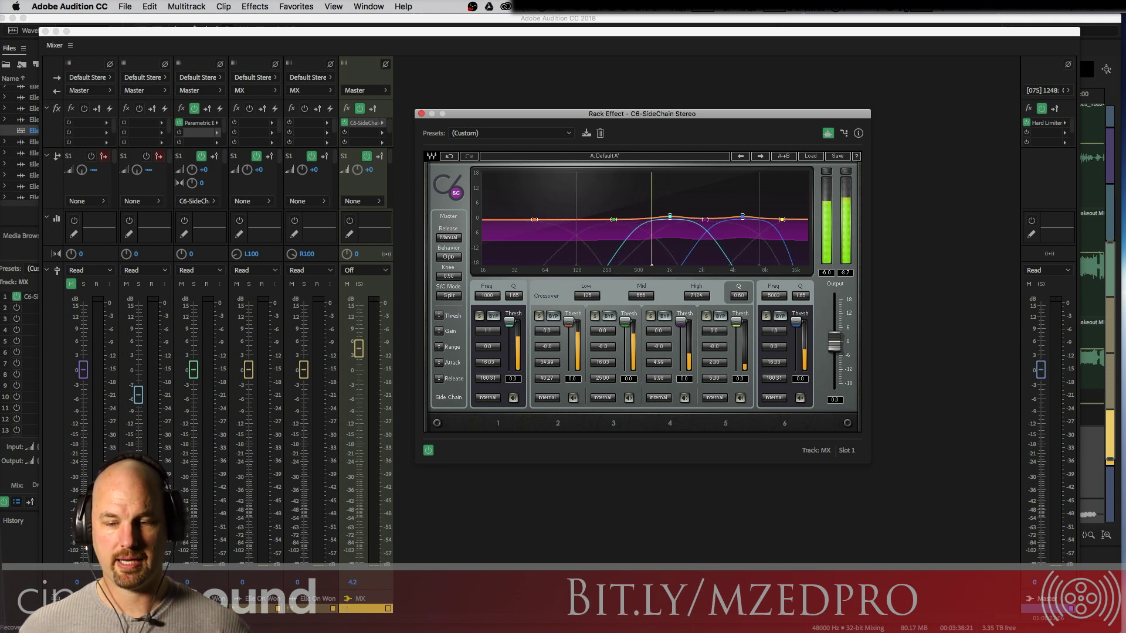
drag(760, 188, 747, 190)
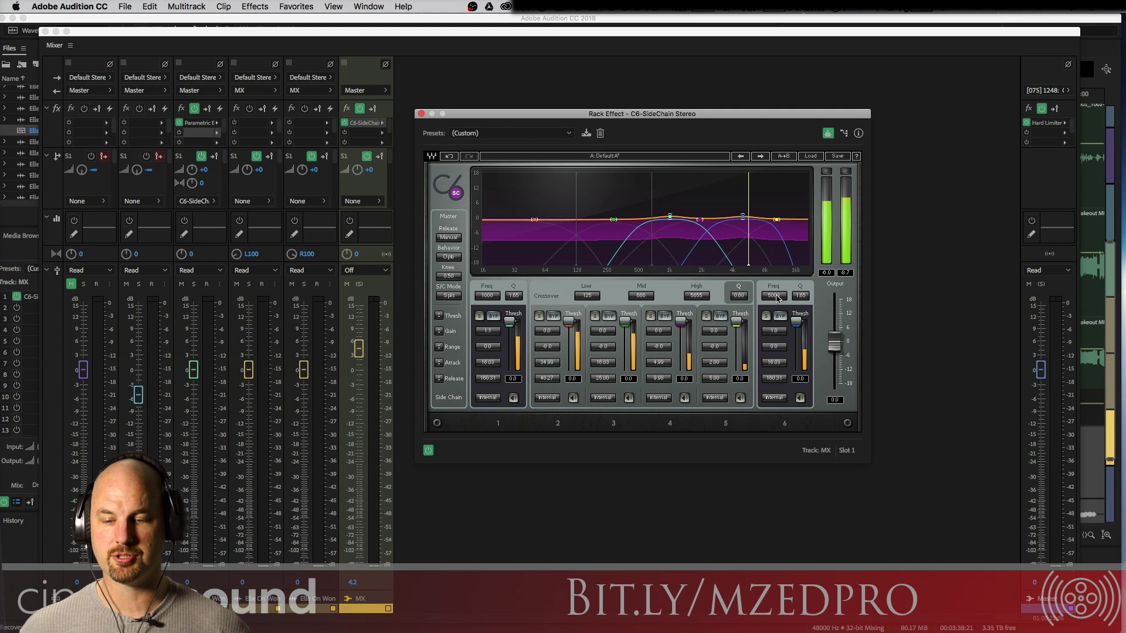
Widen band 6, set the high crossover near 7176, and raise band 1 to about 1316 Hz
mouse_move(773, 295)
mouse_down()
mouse_move(773, 323)
mouse_move(773, 301)
mouse_up()
drag(748, 196, 759, 196)
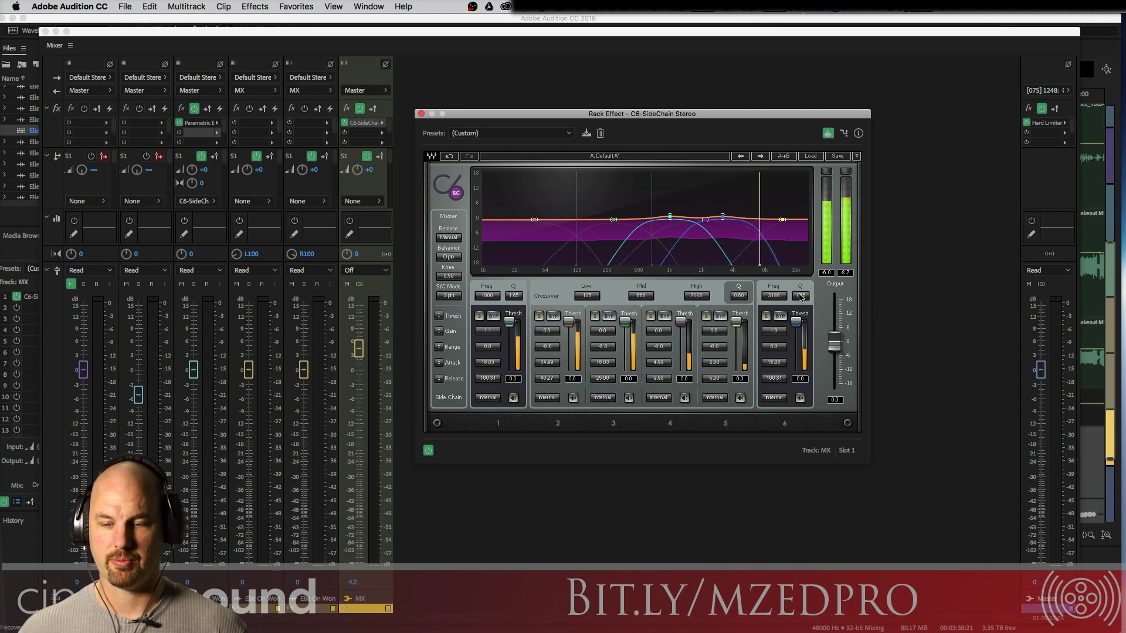
mouse_move(800, 296)
mouse_down()
mouse_move(800, 305)
mouse_move(800, 288)
mouse_move(779, 295)
mouse_move(791, 293)
mouse_up()
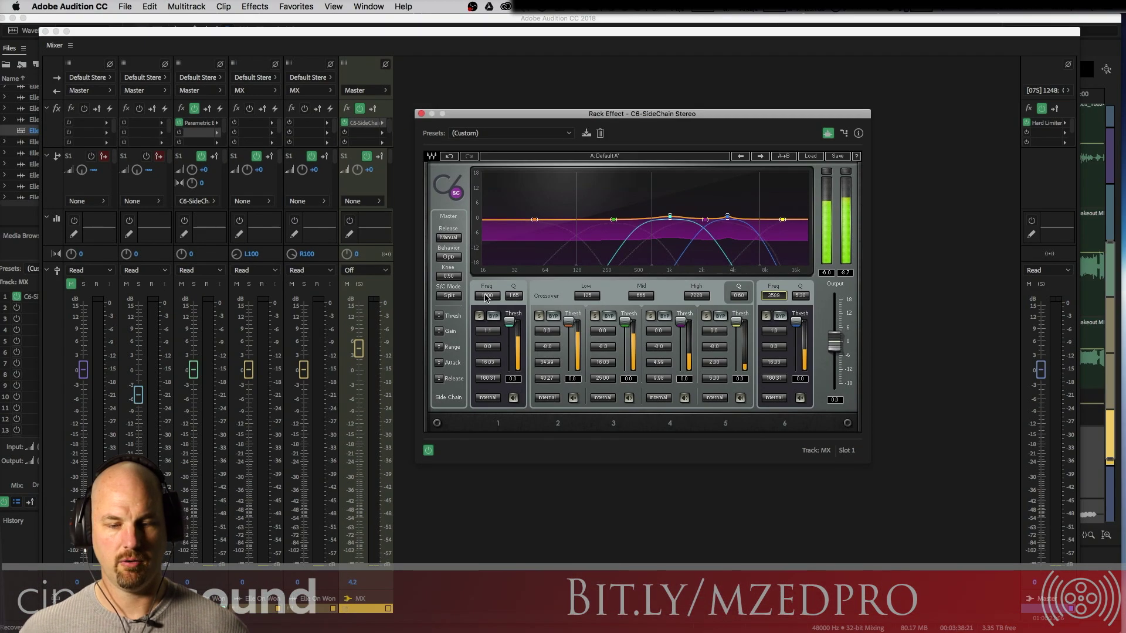
drag(486, 297, 514, 278)
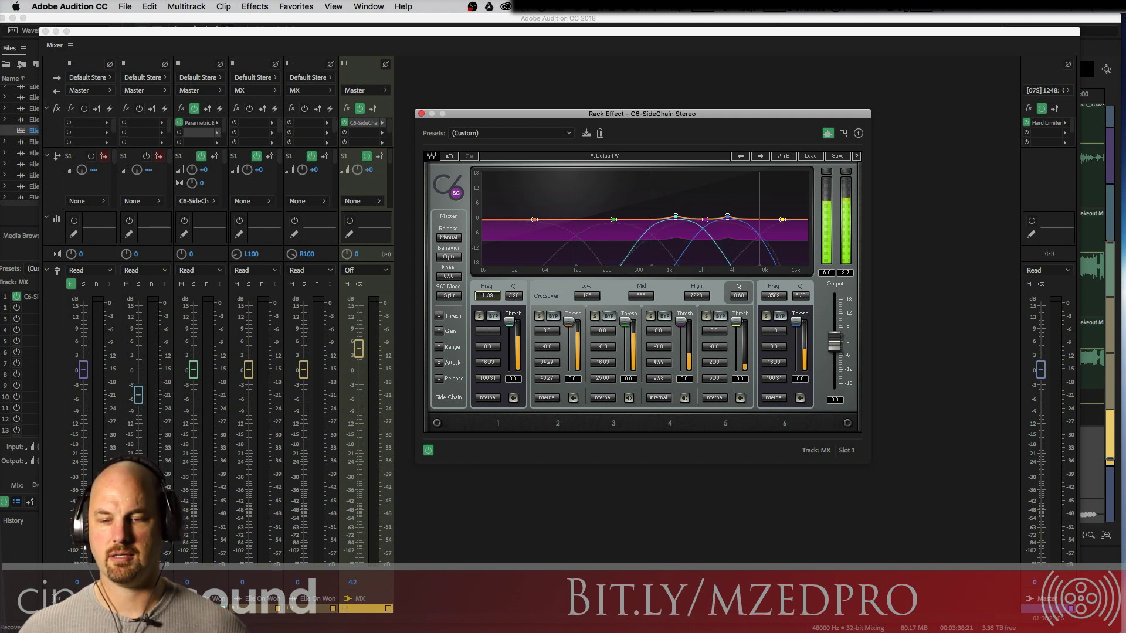
drag(676, 216, 681, 216)
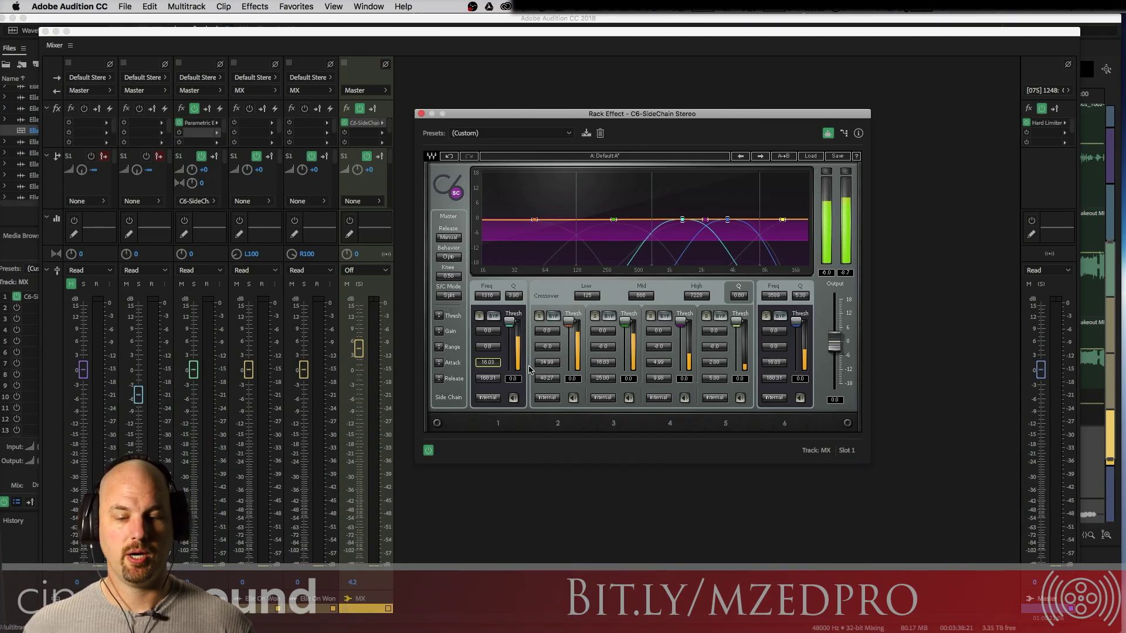
click(489, 363)
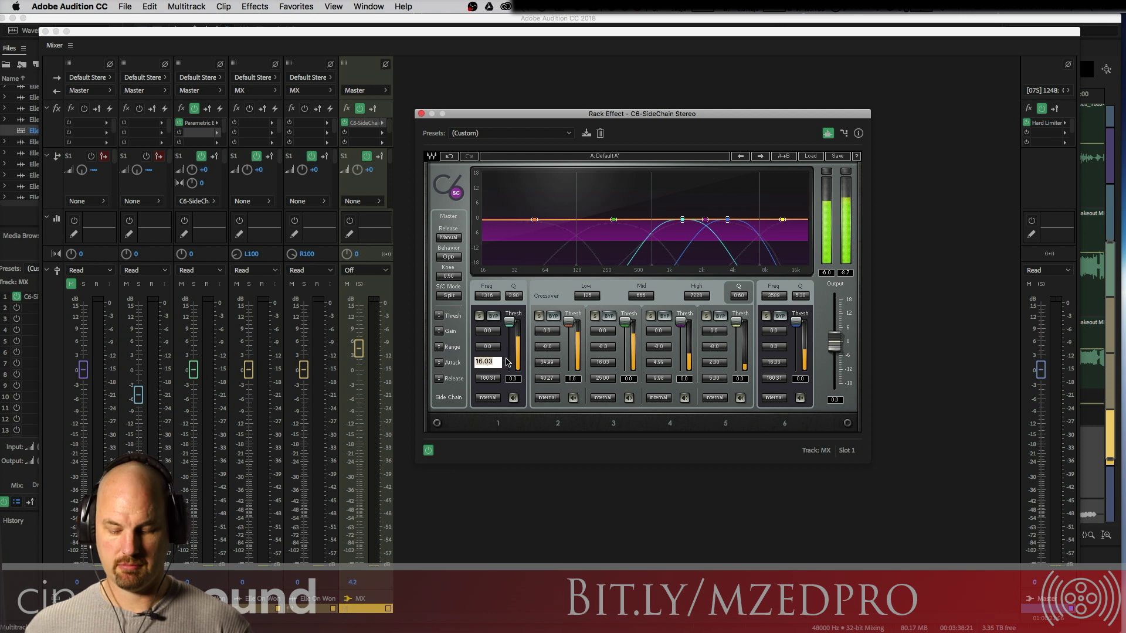
Set the attack time of all six C6 bands to 16 ms
text(16)
key(Return)
click(546, 363)
text(16)
key(Return)
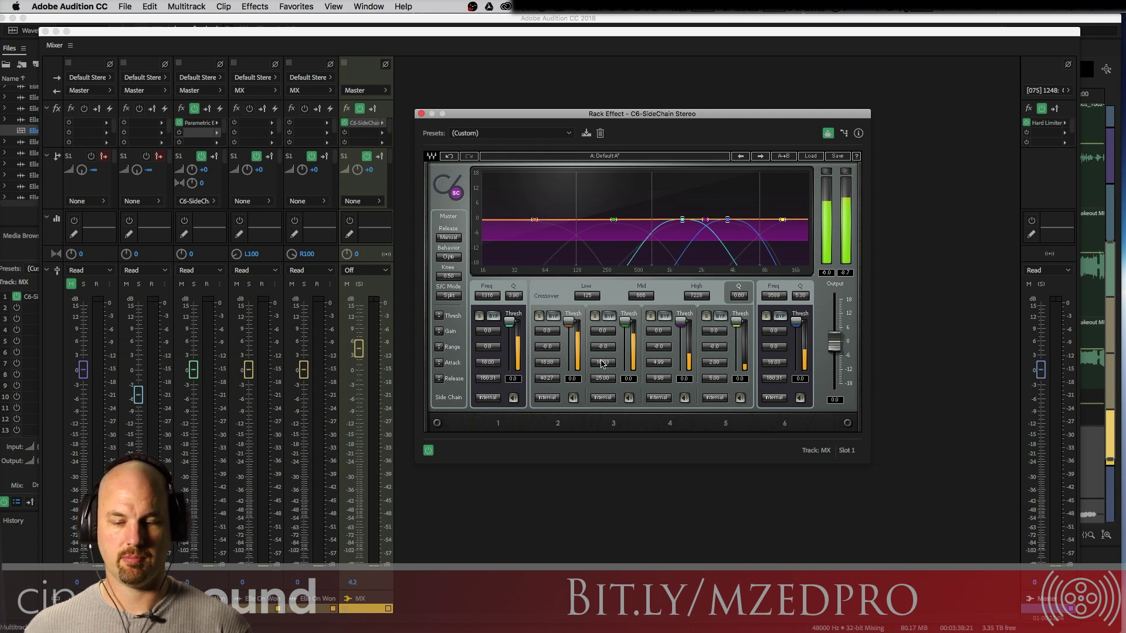
click(602, 363)
text(16)
key(Return)
click(658, 362)
text(16)
key(Return)
click(714, 363)
text(1)
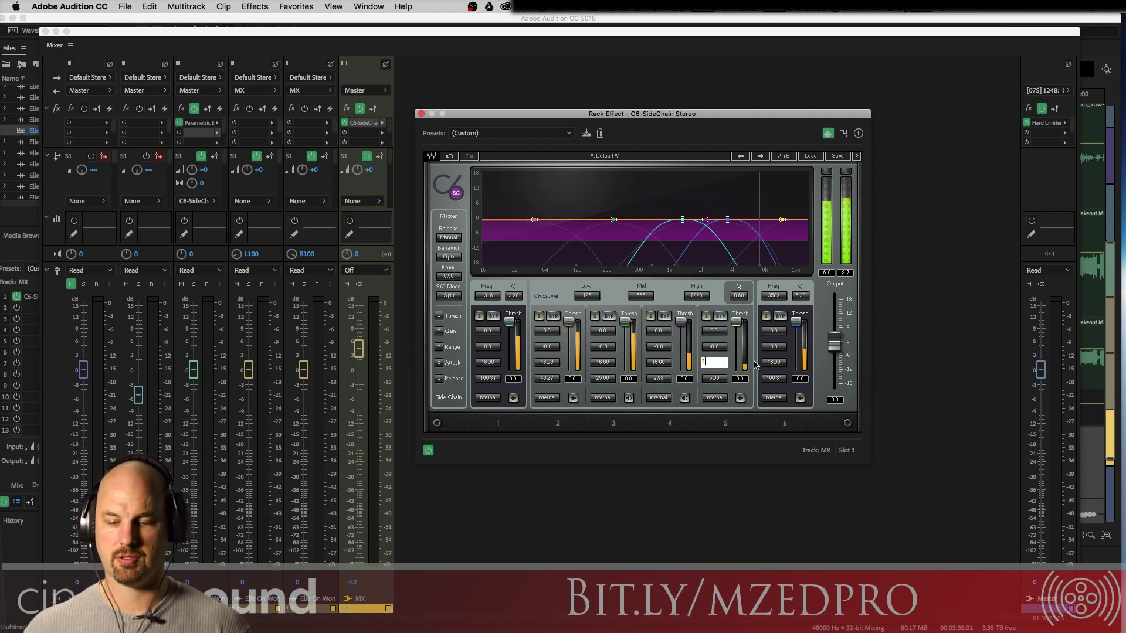
text(6)
key(Return)
click(774, 363)
text(16)
key(Return)
Set the release time of all six C6 bands to 500 ms, working from band 6 back to band 1
click(774, 378)
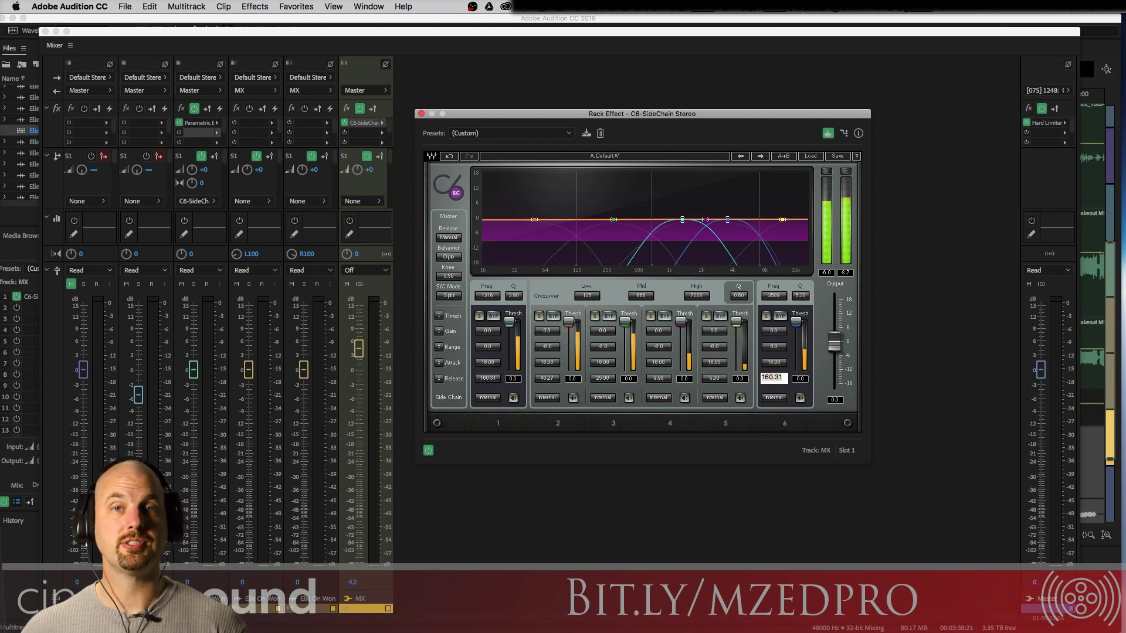
text(500)
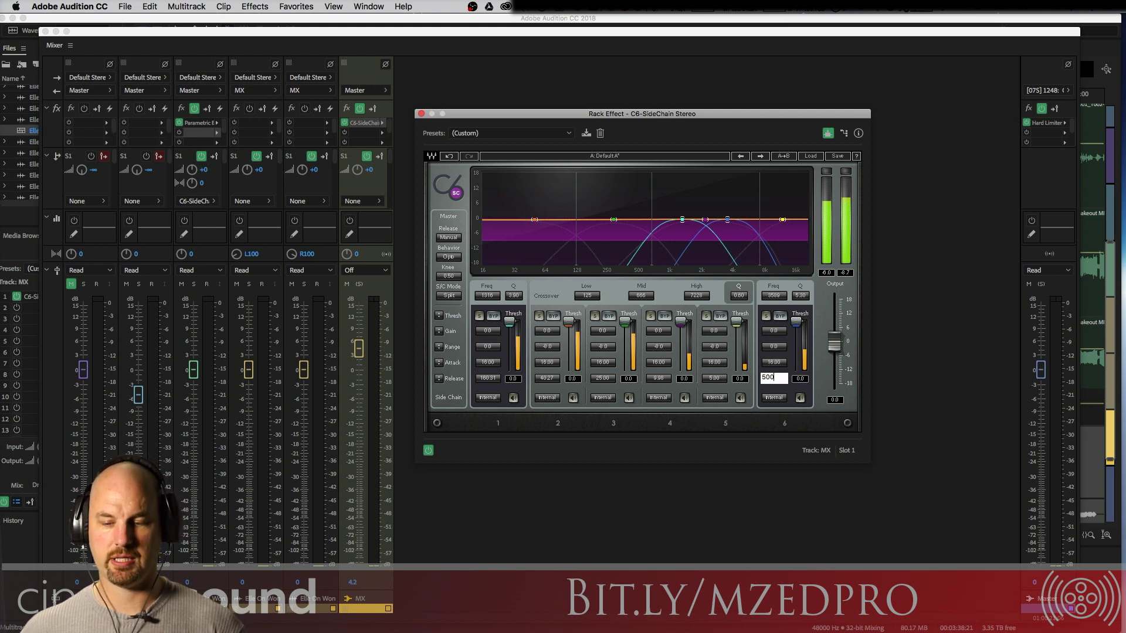
key(Return)
click(714, 378)
text(500)
key(Return)
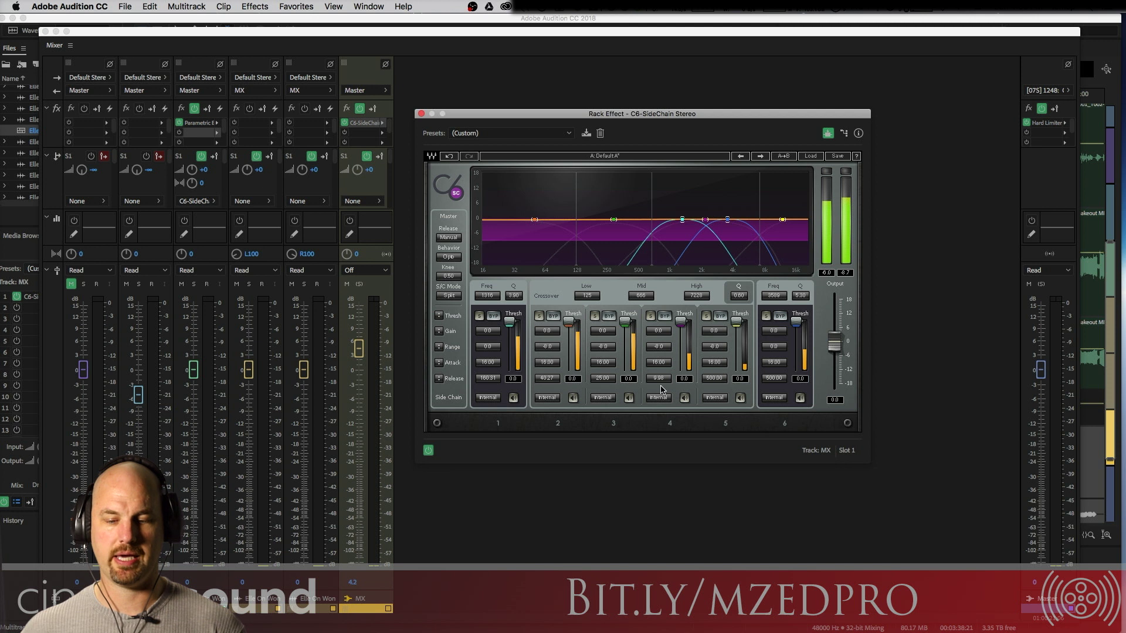
click(658, 379)
text(500)
key(Return)
click(606, 378)
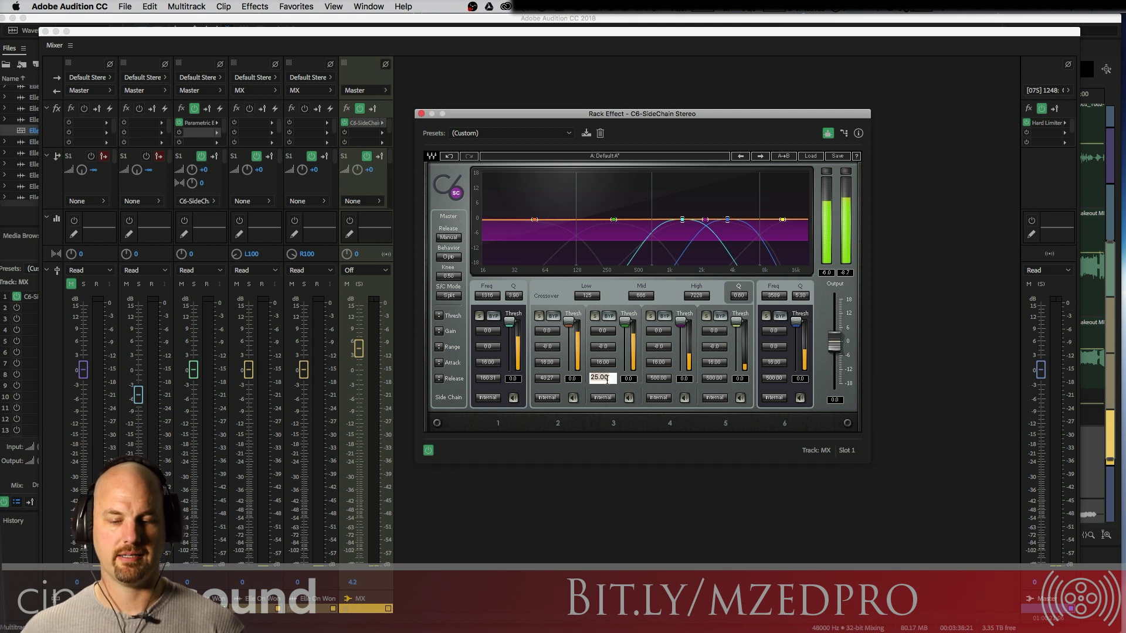
text(500)
key(Return)
click(547, 379)
text(500)
key(Return)
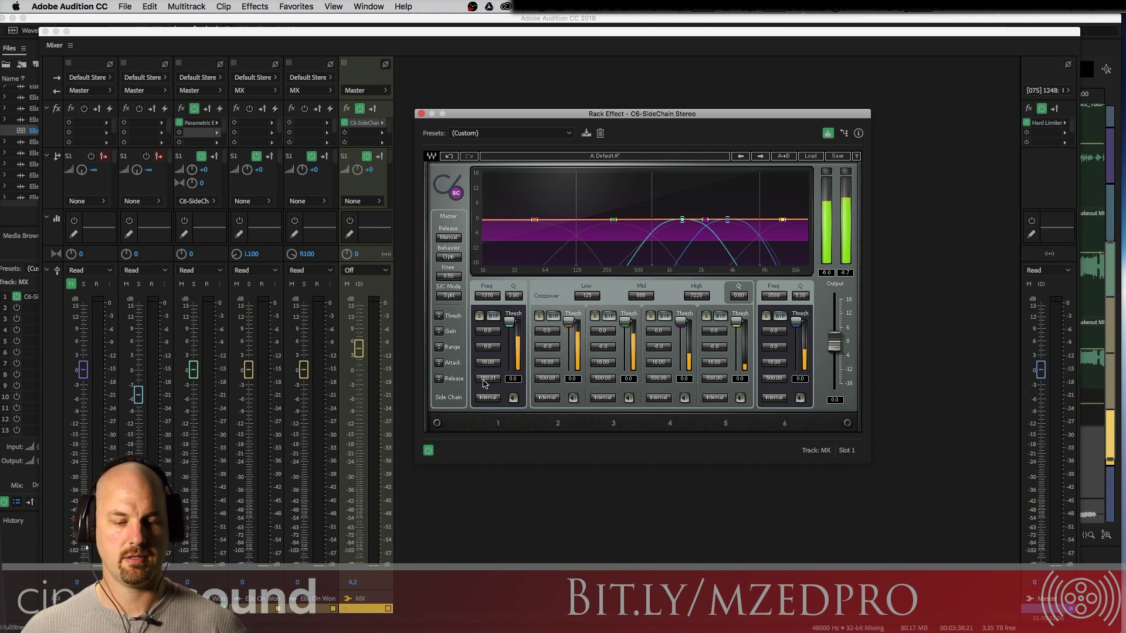
click(485, 379)
text(500)
key(Return)
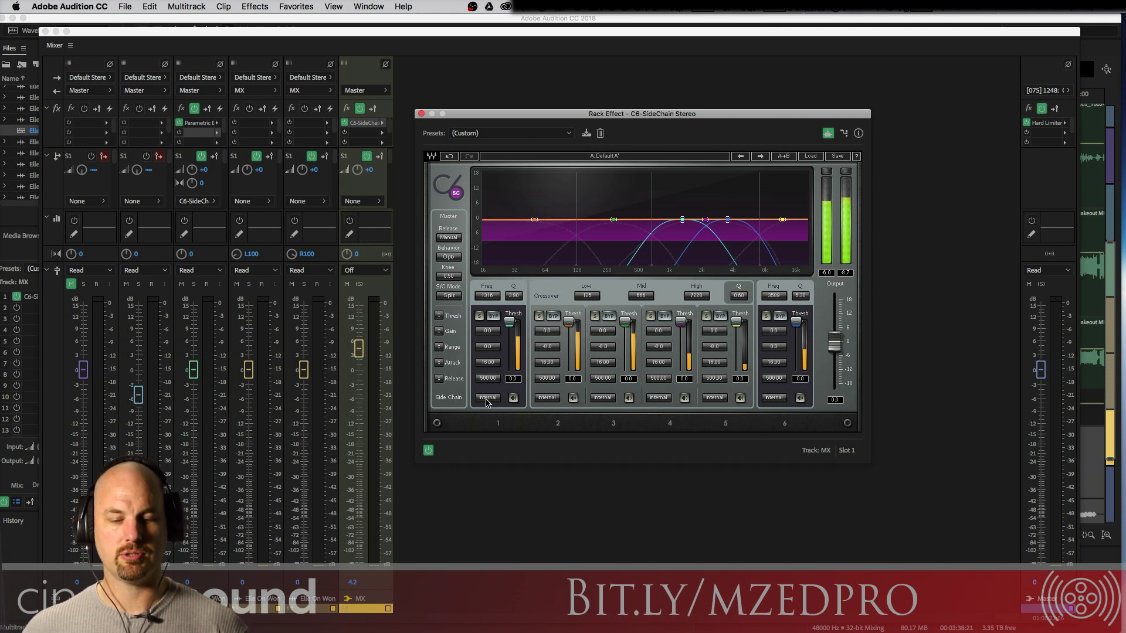
Switch the Side Chain setting of bands 1 through 6 to External
click(488, 398)
click(547, 398)
click(602, 397)
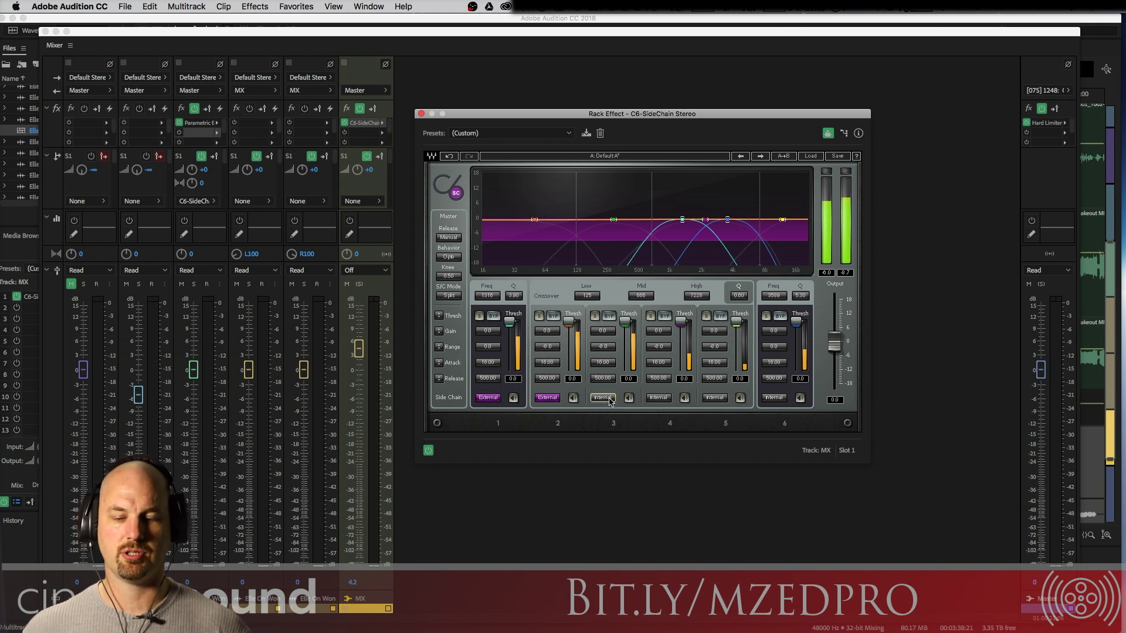
click(659, 398)
click(714, 398)
click(773, 398)
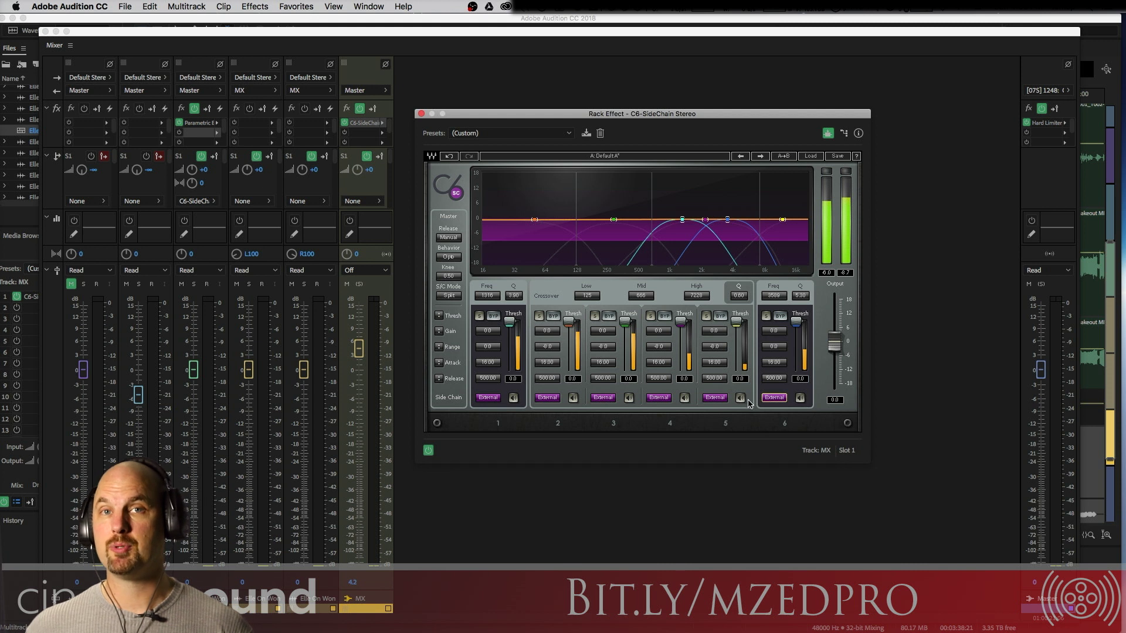
Try Internal side-chain keying on bands 1–3, then return band 2 to External
click(548, 398)
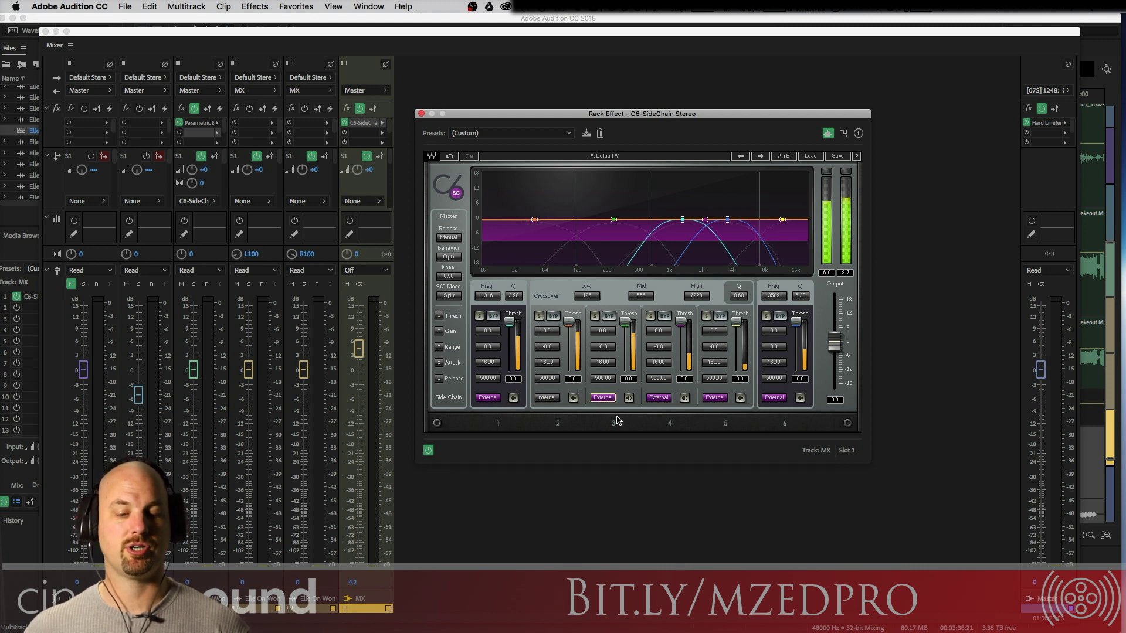
click(604, 398)
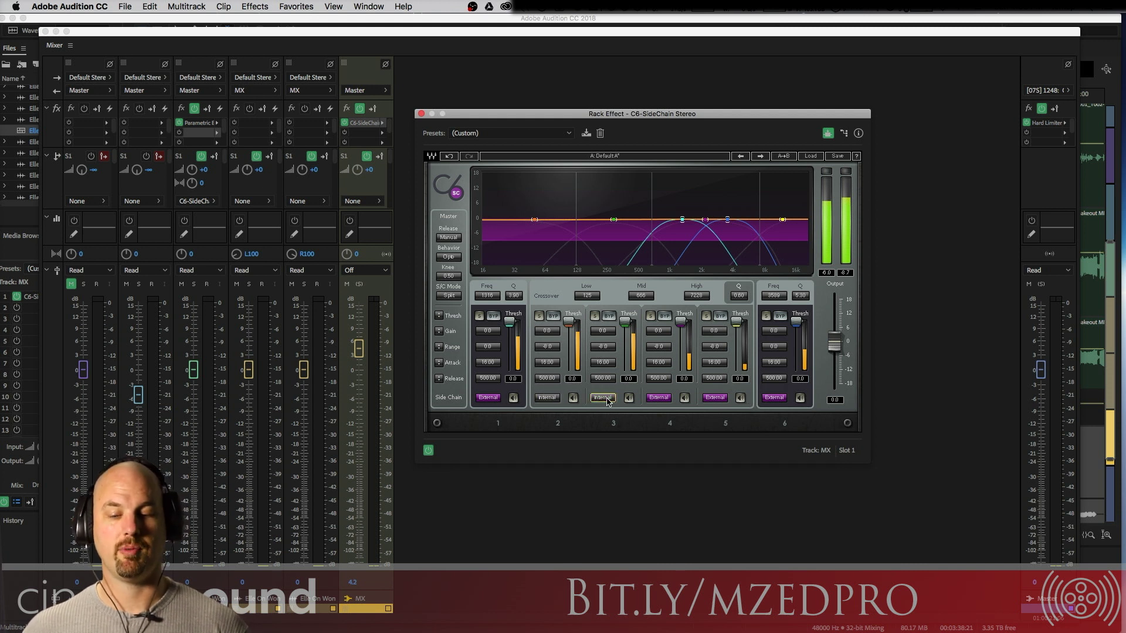
click(546, 398)
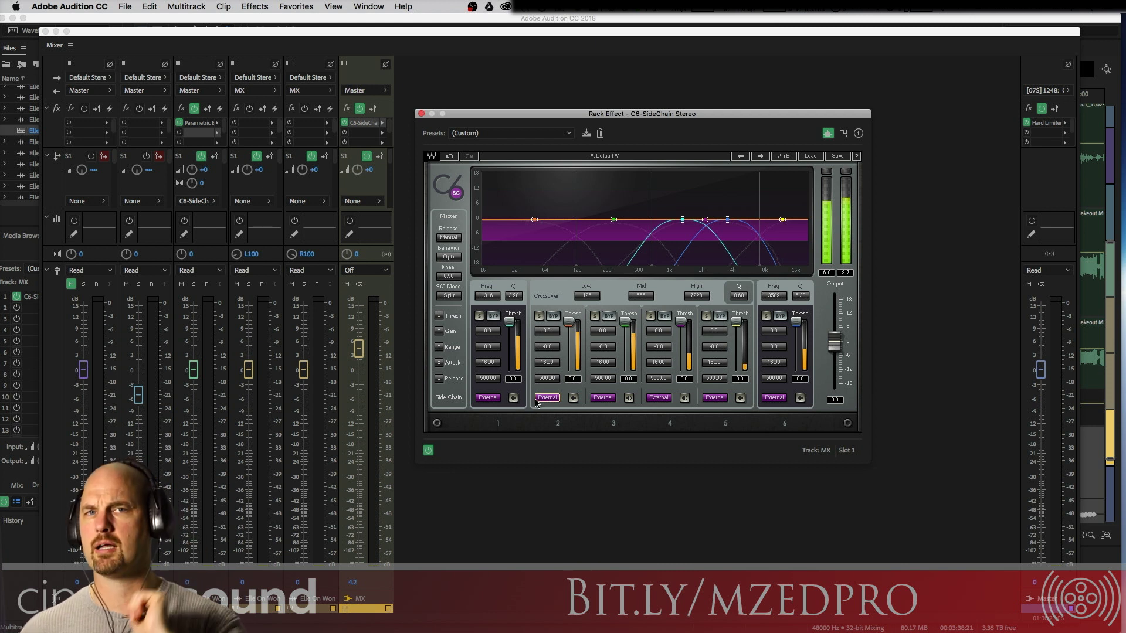
click(489, 398)
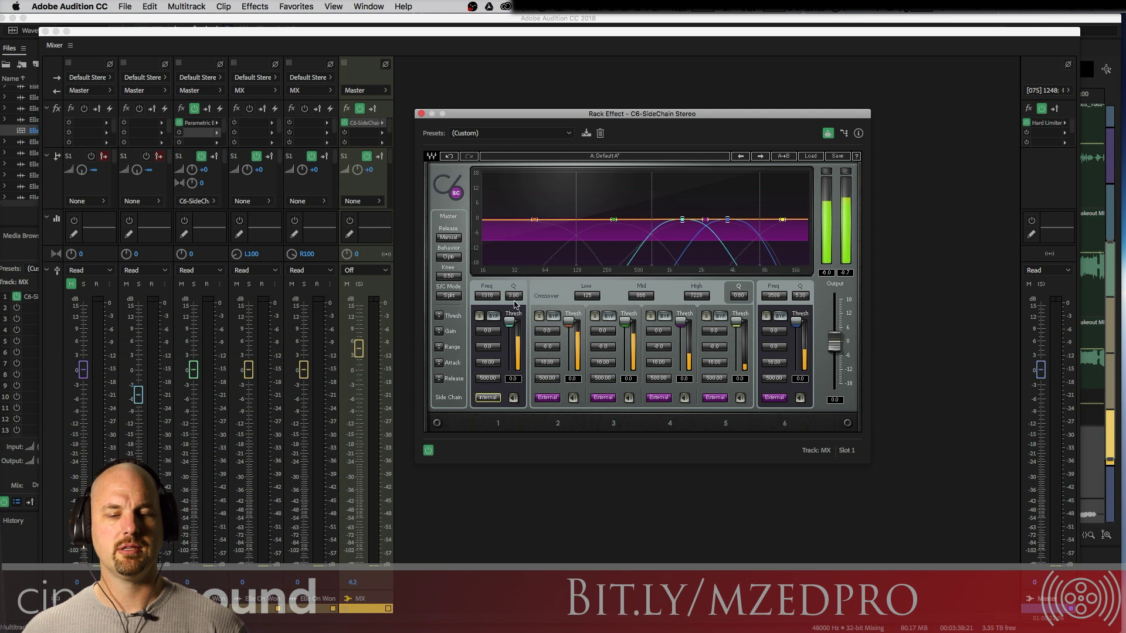
click(555, 399)
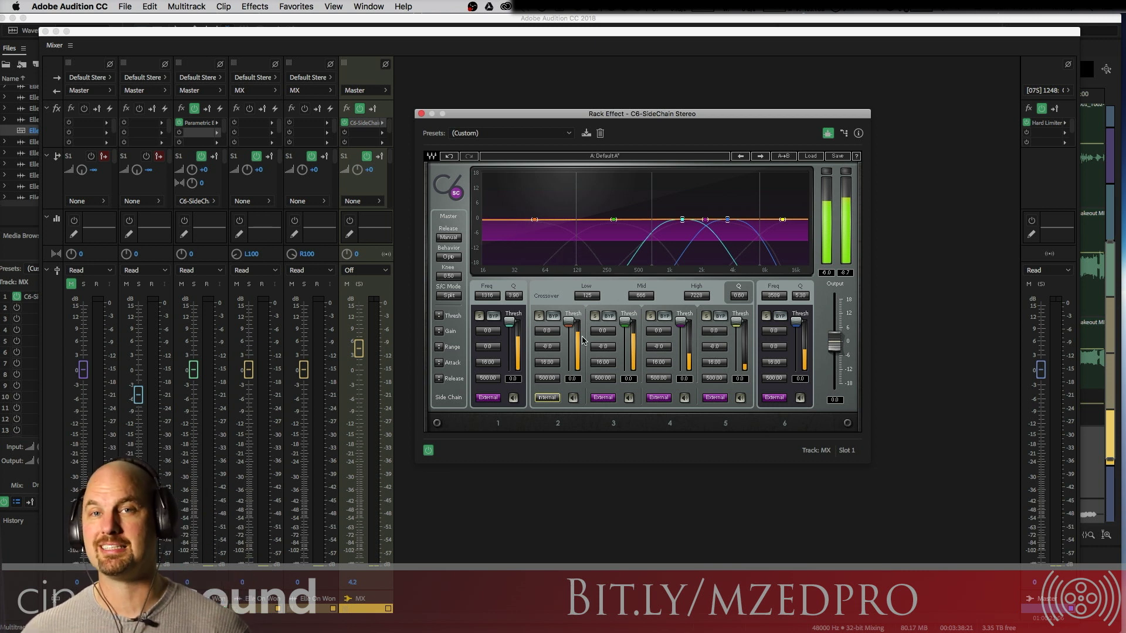
click(550, 399)
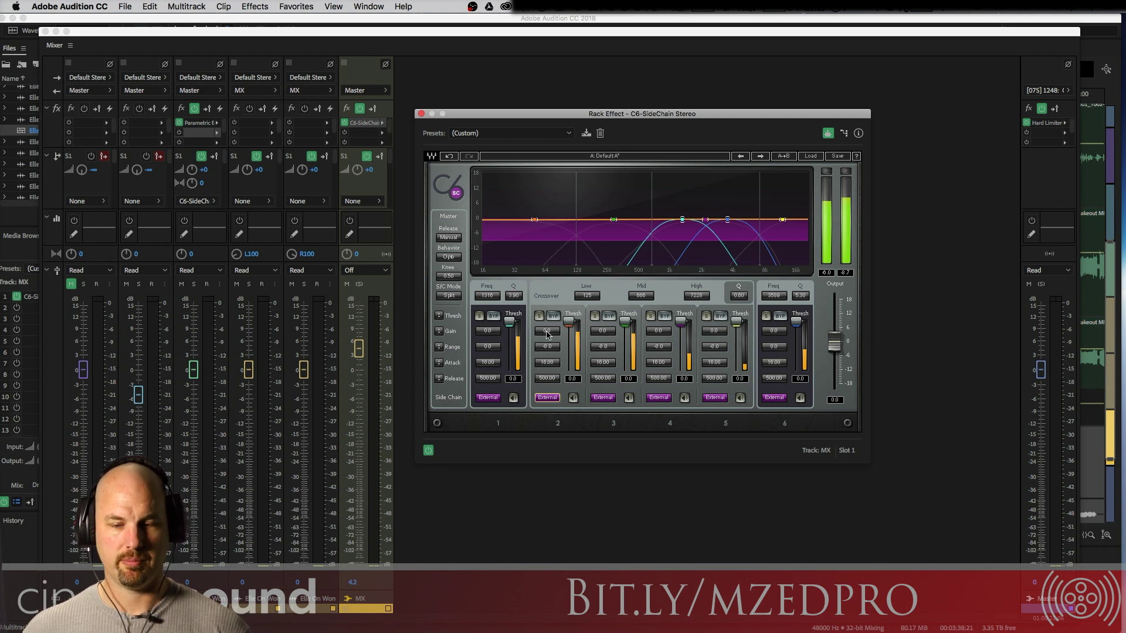
Set band 1's Range to -4 dB and bands 2 and 3 to -12 dB
click(486, 347)
text(-4)
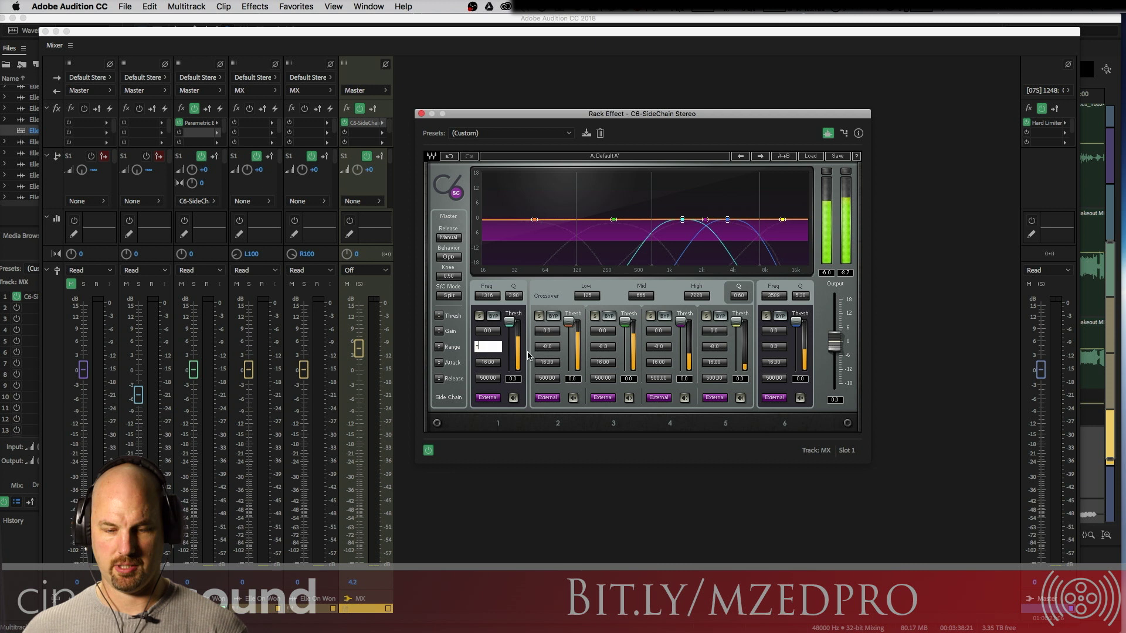
click(547, 347)
text(-)
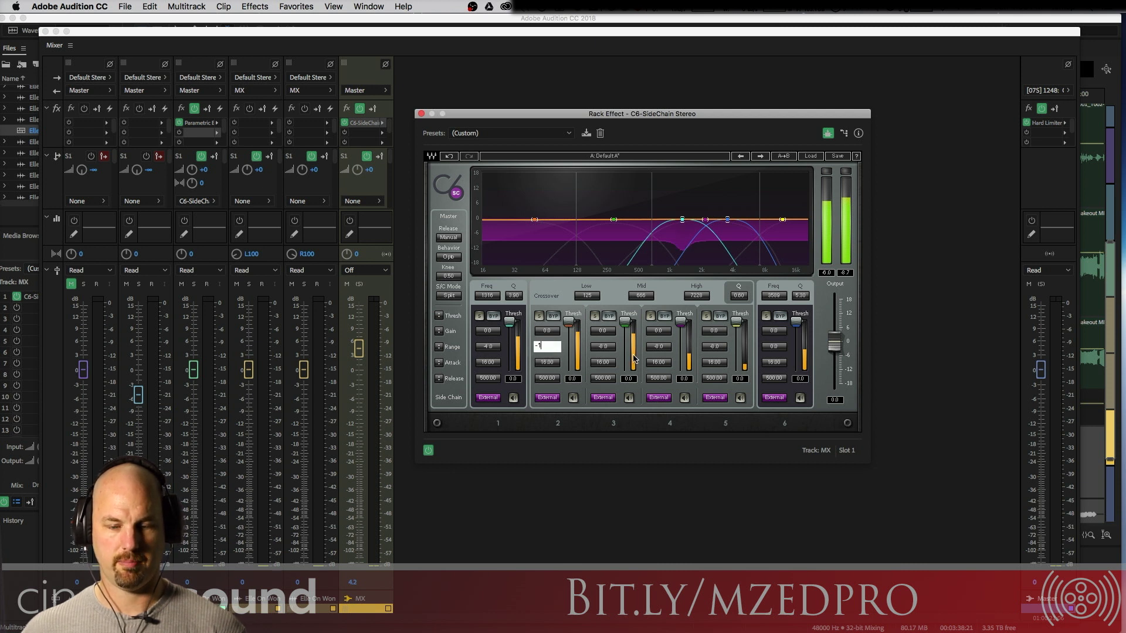
text(8)
key(Return)
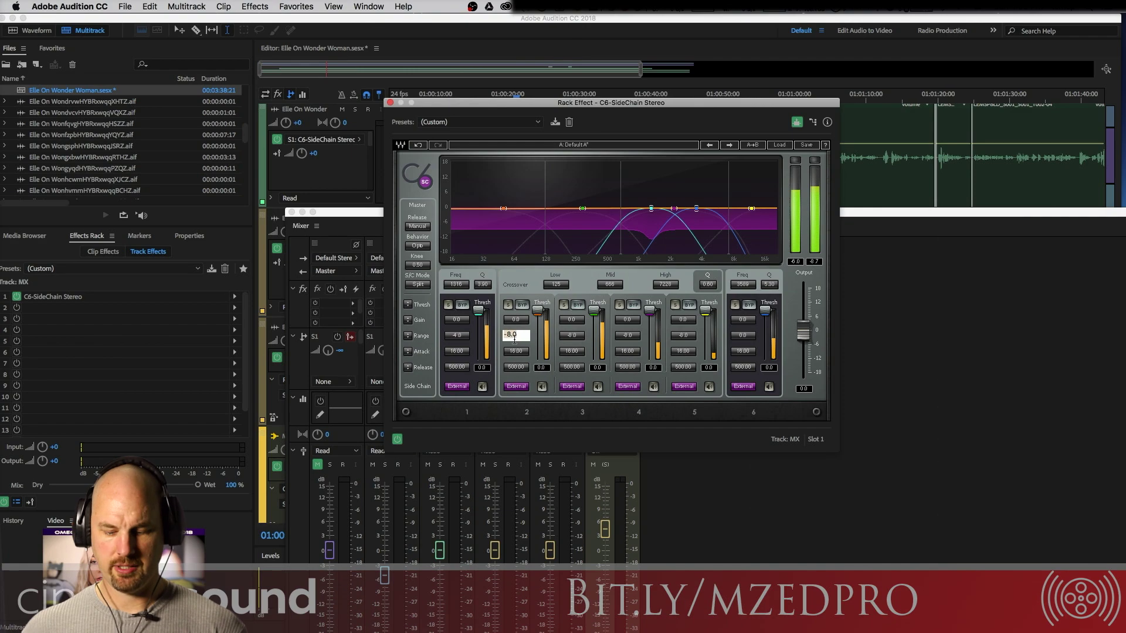
key(Return)
click(572, 335)
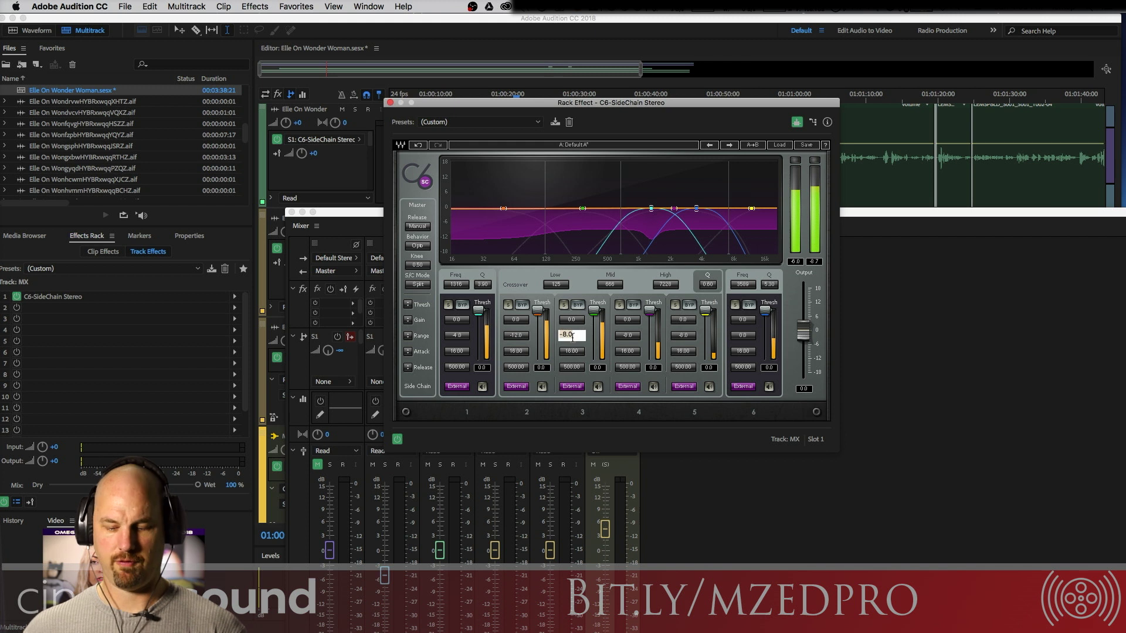
text(-12)
key(Return)
Set bands 4 and 5 to a -12 dB Range and band 6 to -4 dB
click(627, 334)
text(-1)
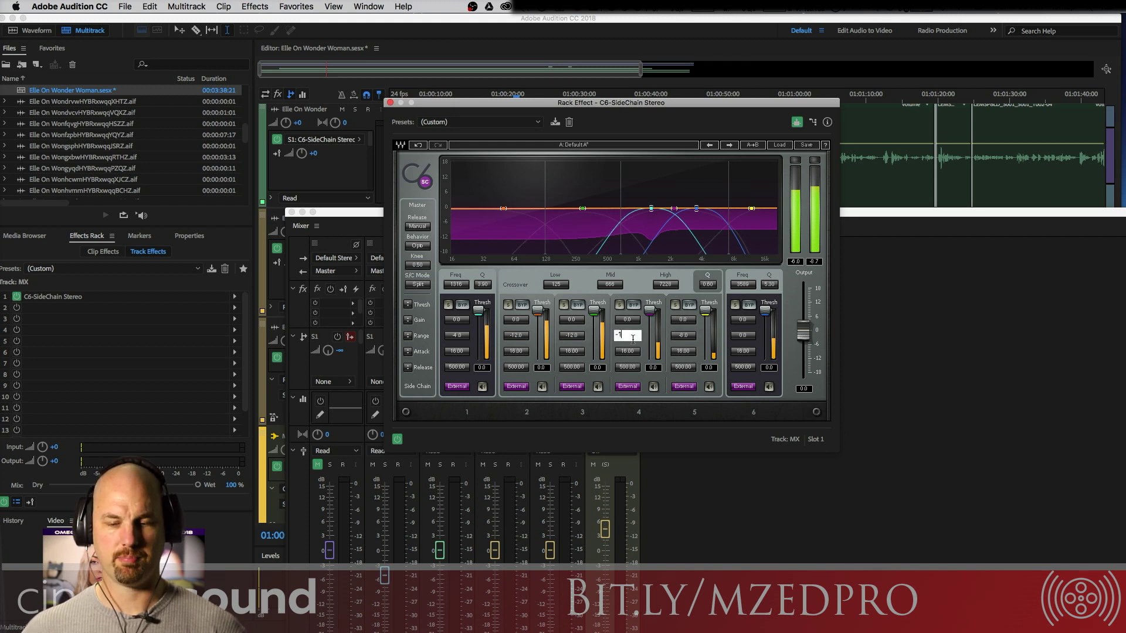
text(2)
key(Return)
click(683, 335)
text(-12)
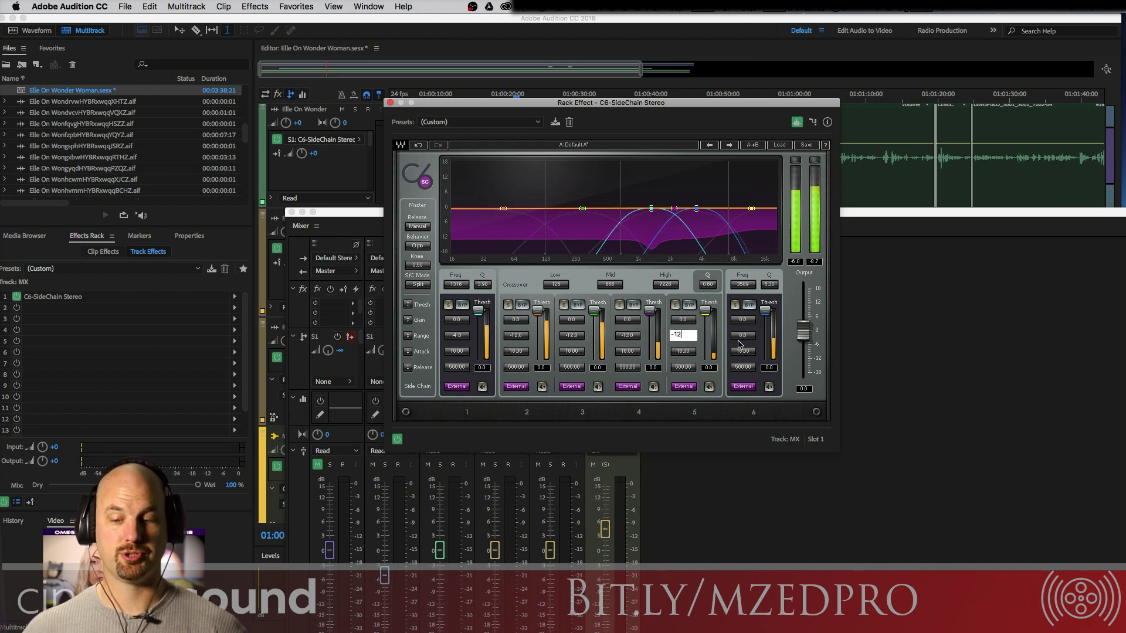
key(Return)
click(742, 335)
text(-4)
key(Return)
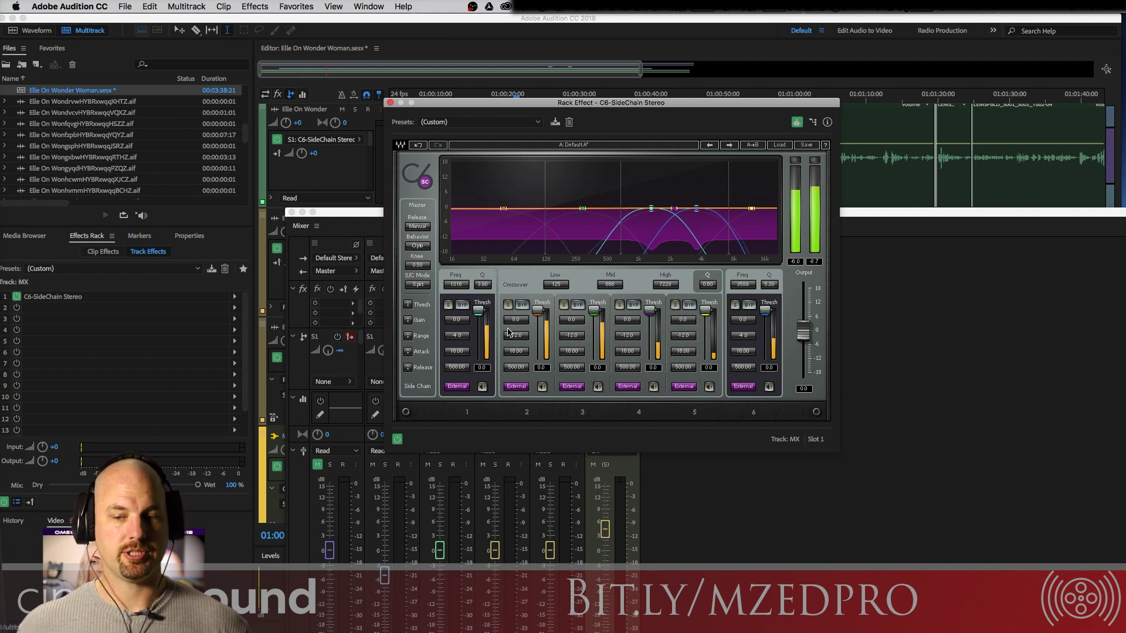
drag(337, 212, 945, 360)
Play the music from about 01:00:20 to 01:00:48 while pulling band 6's threshold below 0 dB
click(655, 109)
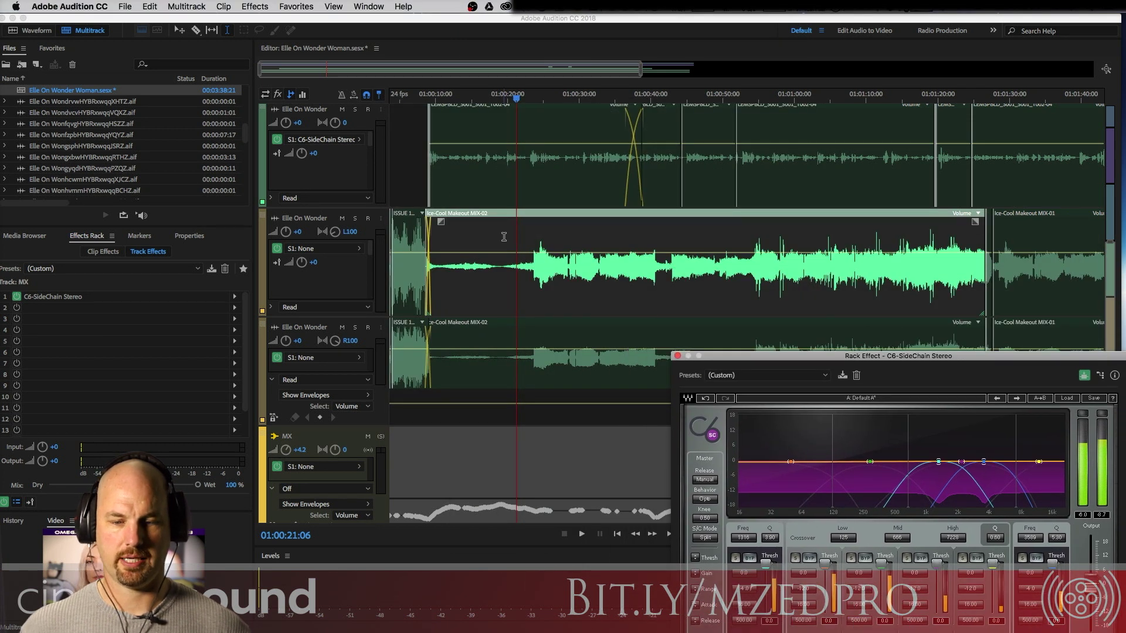
drag(507, 237, 712, 240)
key(space)
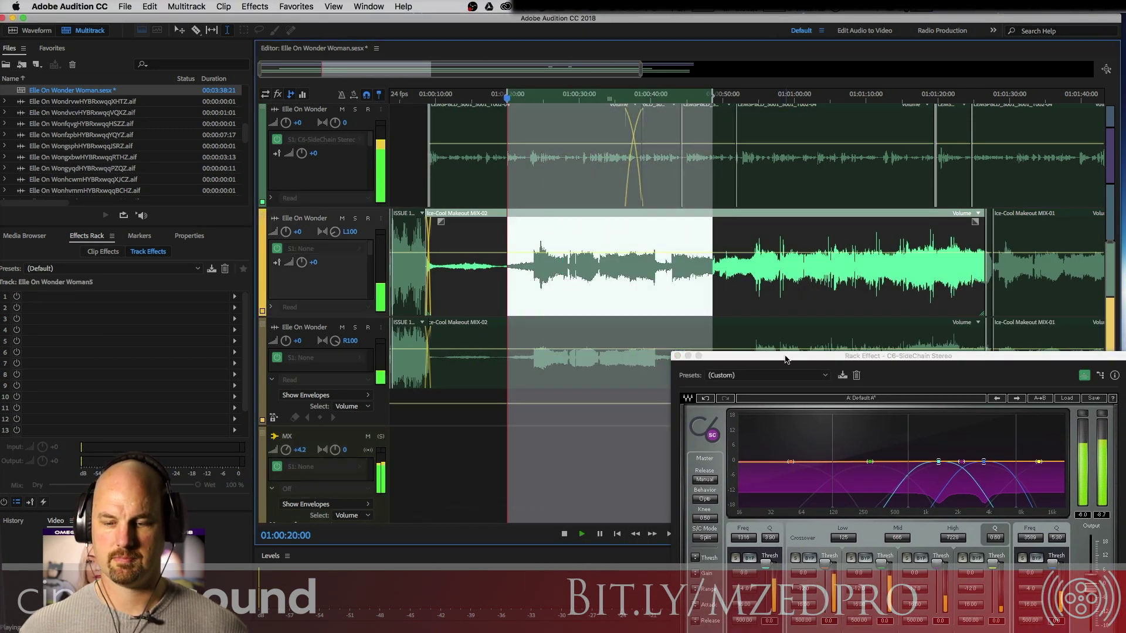
drag(785, 360, 176, 86)
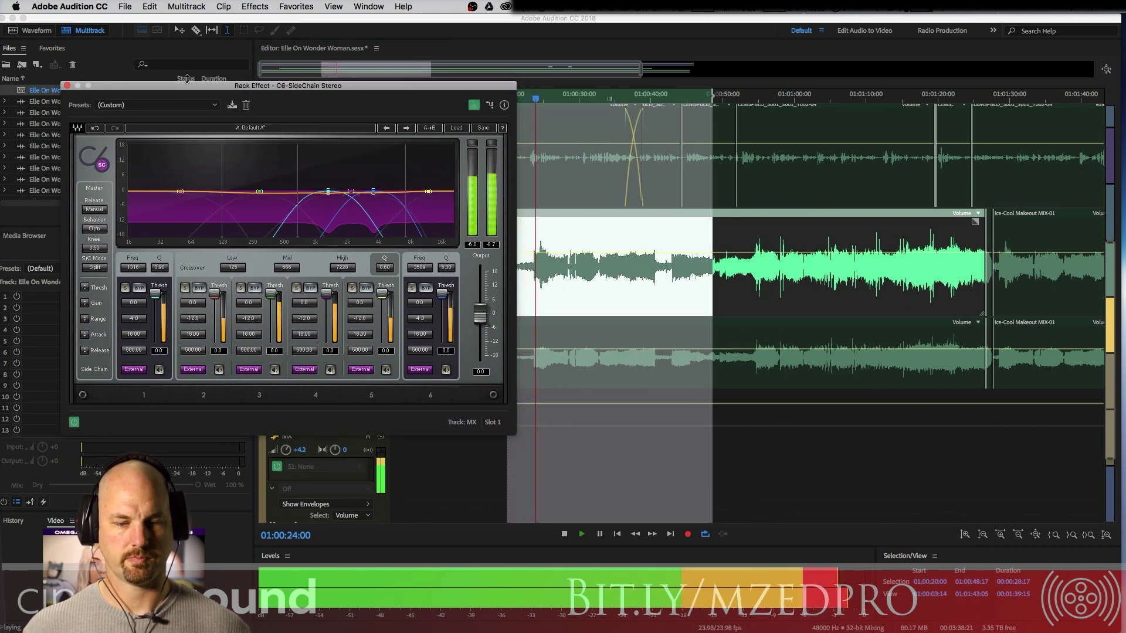
drag(442, 293, 442, 294)
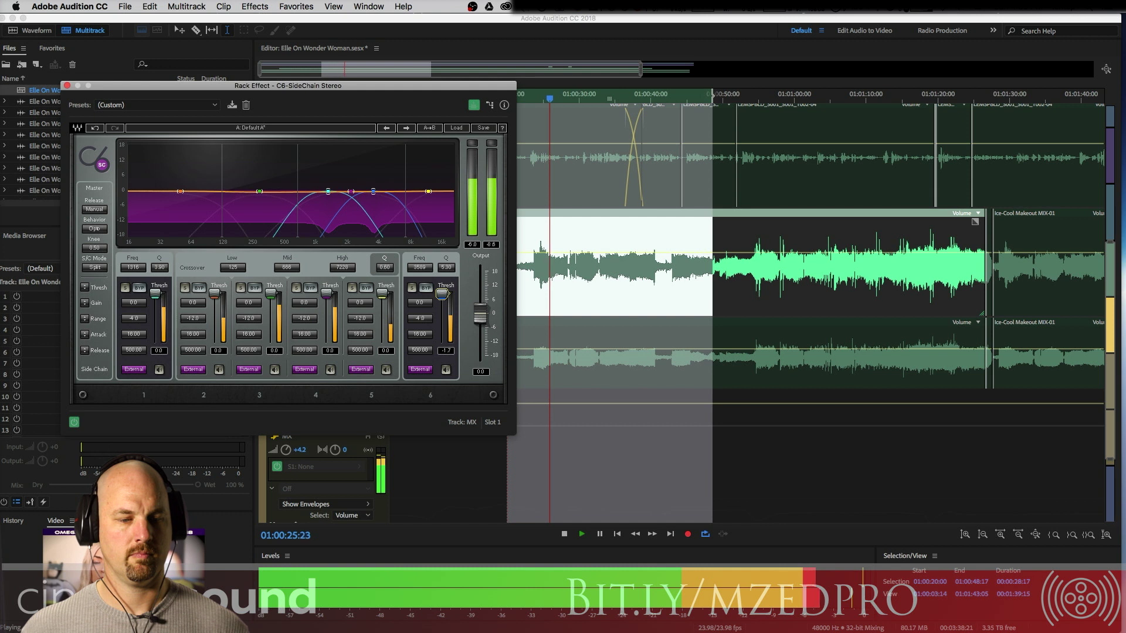
key(space)
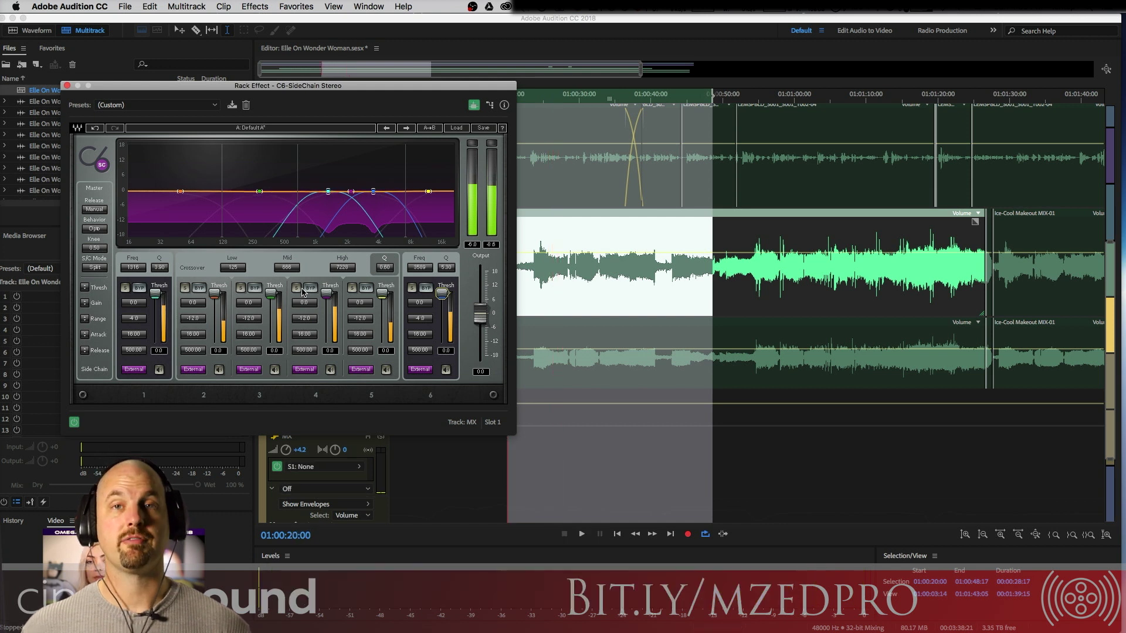
Link all six C6 band thresholds and pull them down together to about -24 dB during playback
click(86, 289)
key(space)
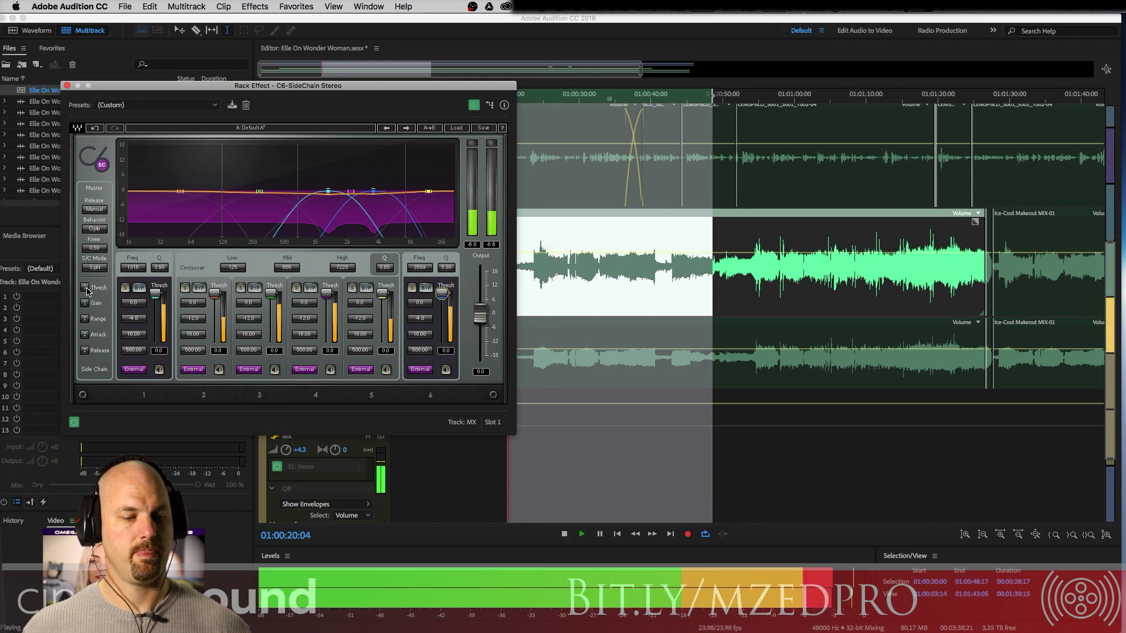
drag(84, 287, 85, 323)
key(space)
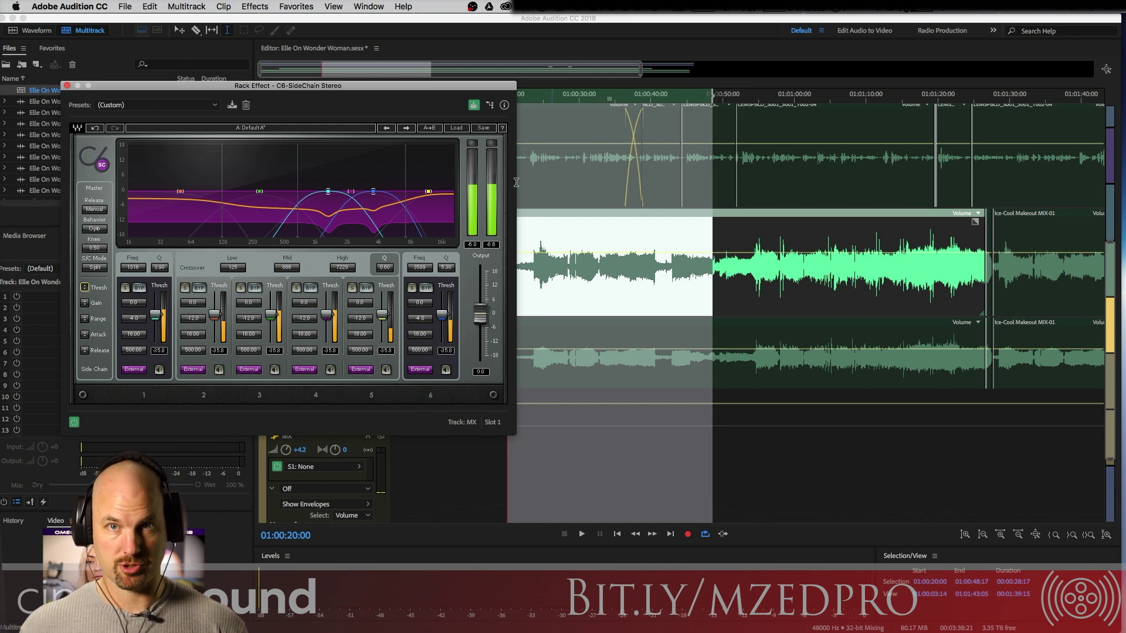
key(space)
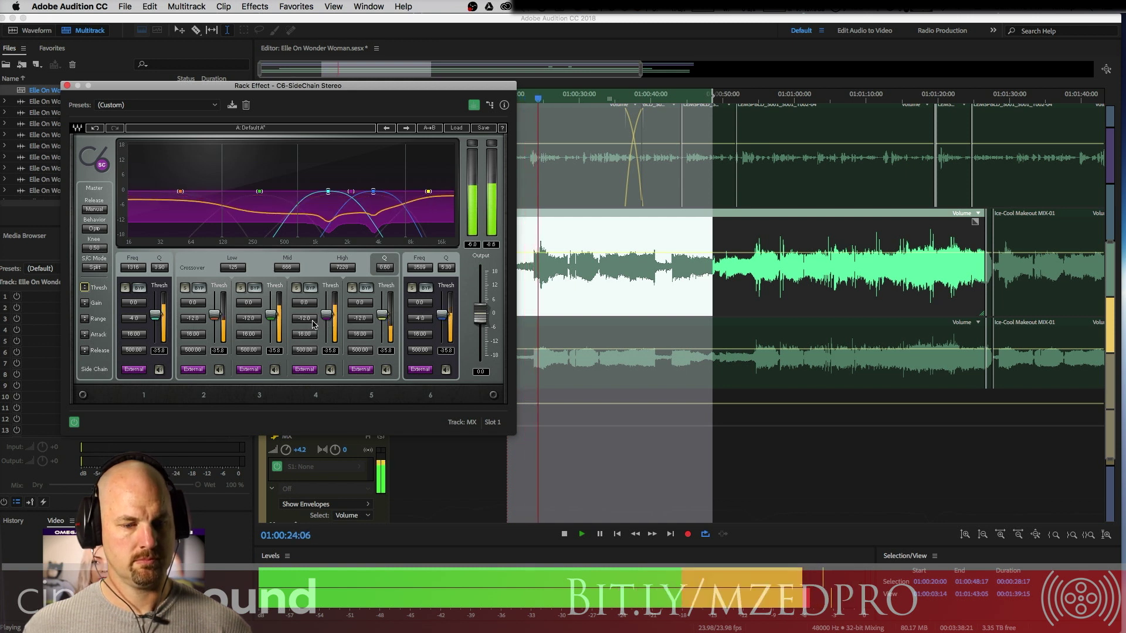
Set the Range of C6 bands 1 and 6 to -6 dB
click(137, 318)
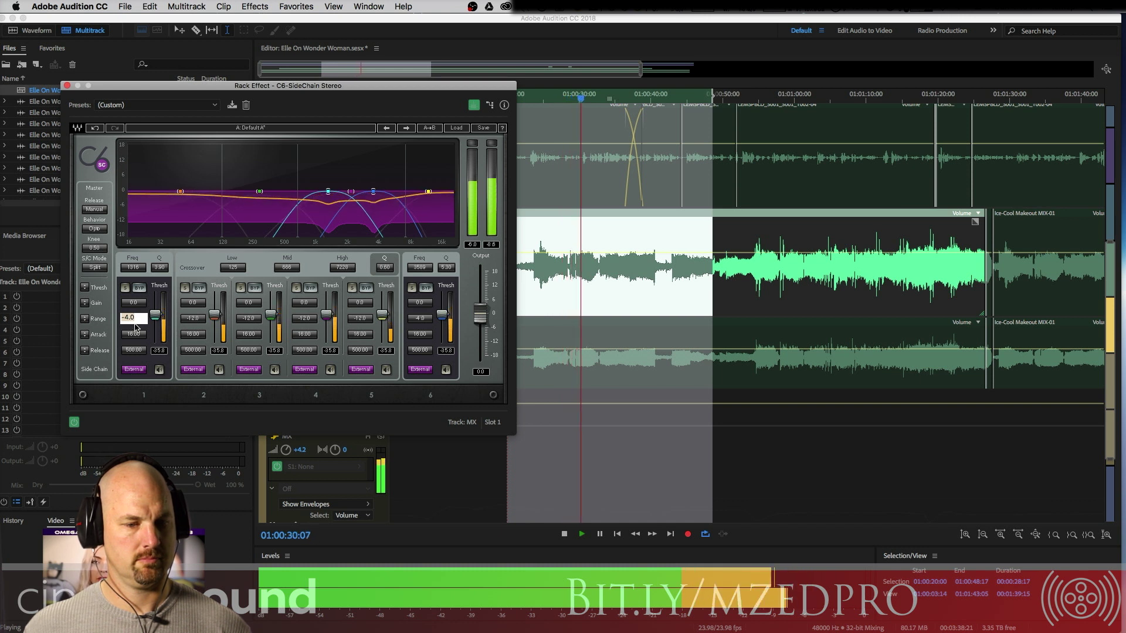
text(-6)
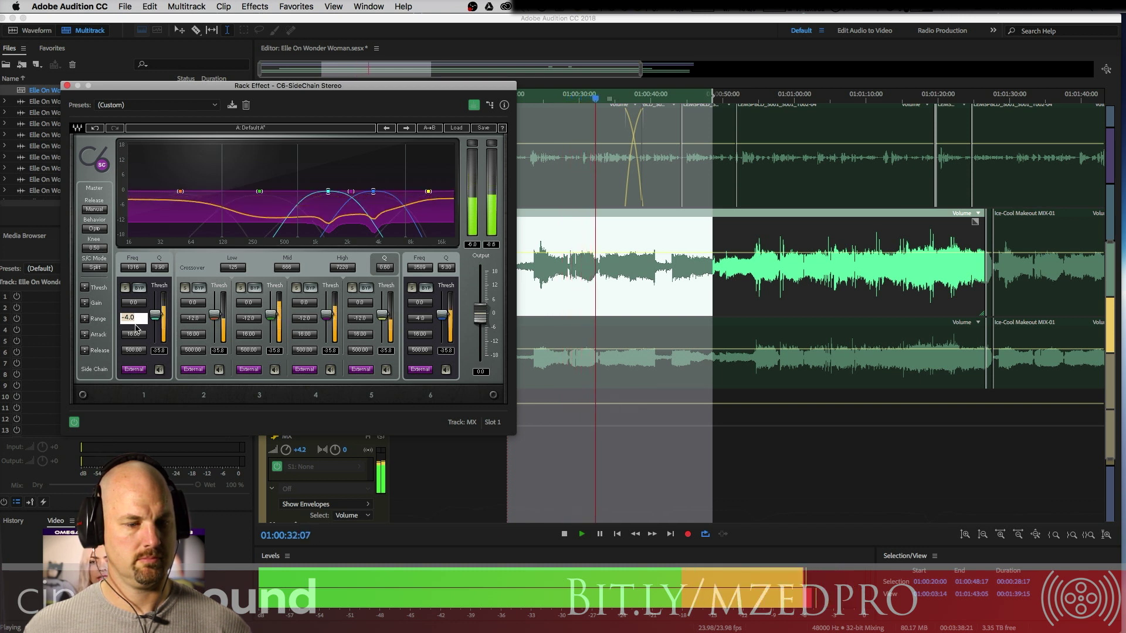
key(Return)
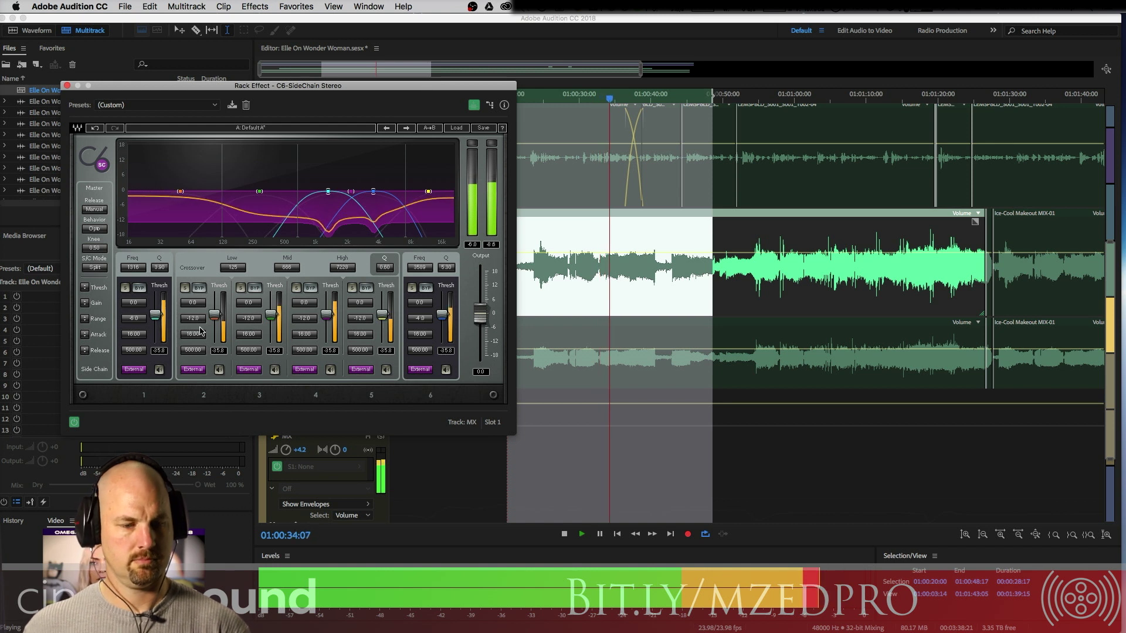
click(419, 318)
text(-6)
key(Return)
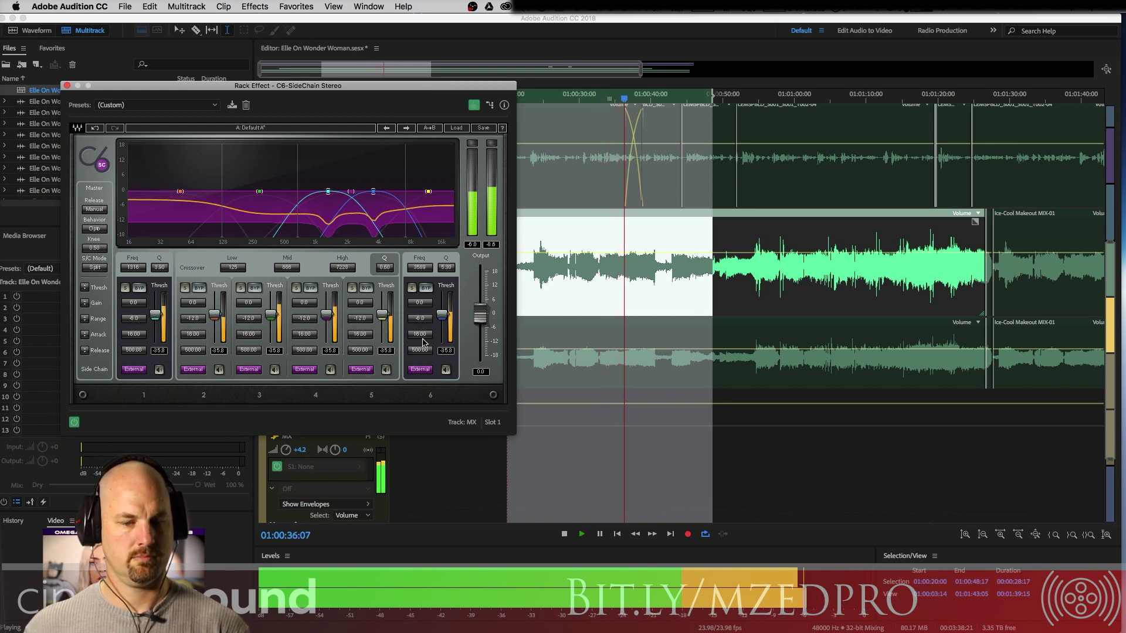
Raise band 6's Q slightly and lower band 1's Q to 3.10, then stop playback
drag(446, 267, 446, 276)
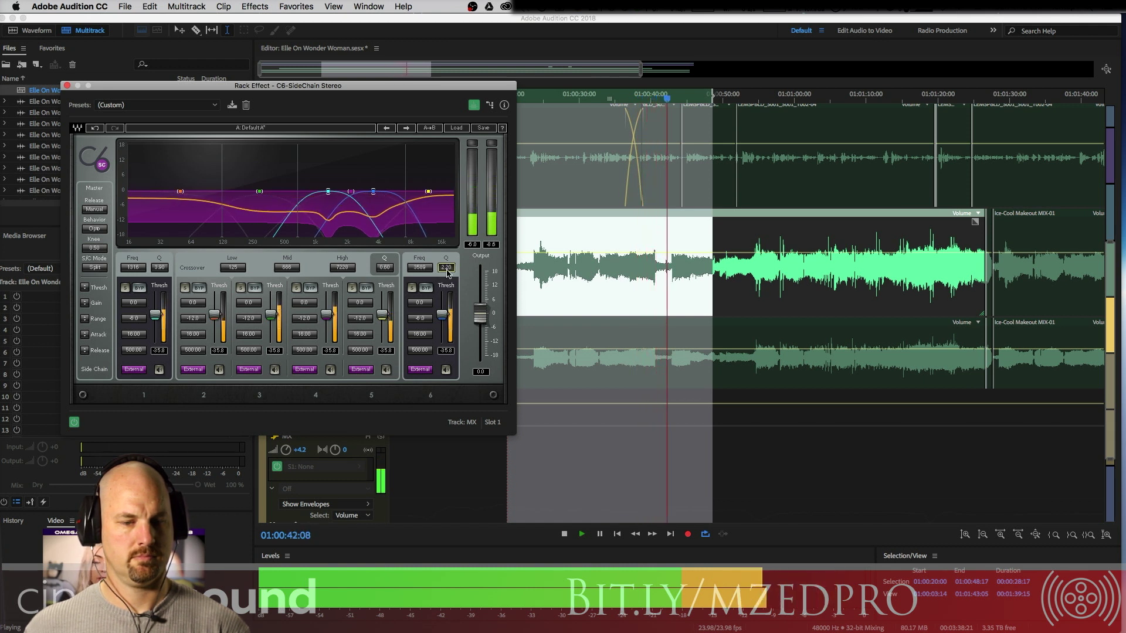
drag(159, 267, 133, 263)
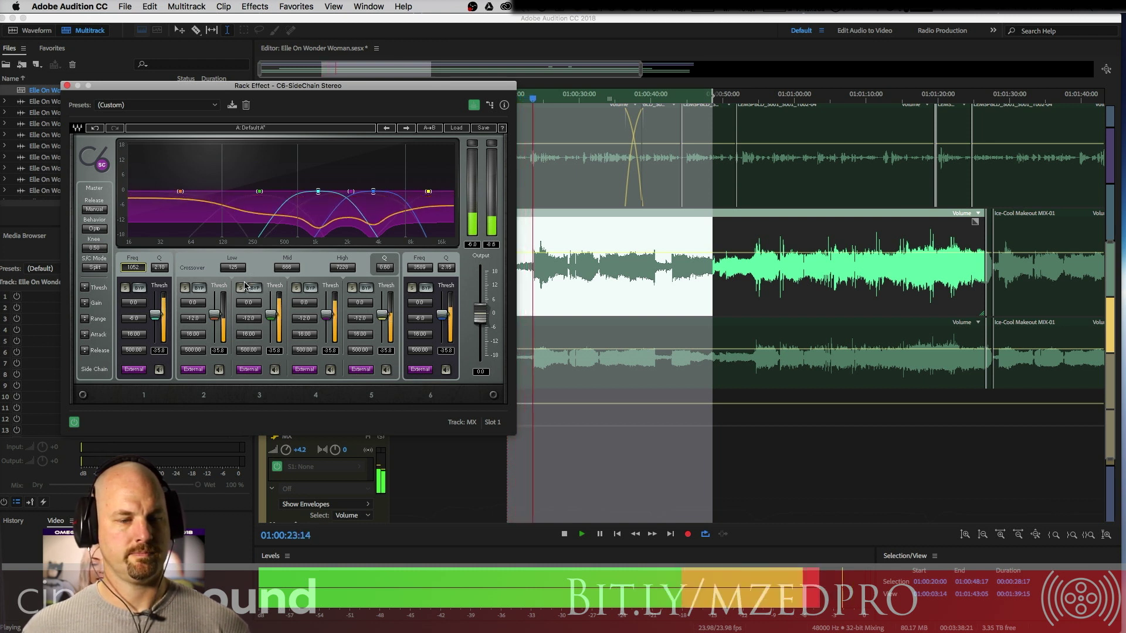
key(space)
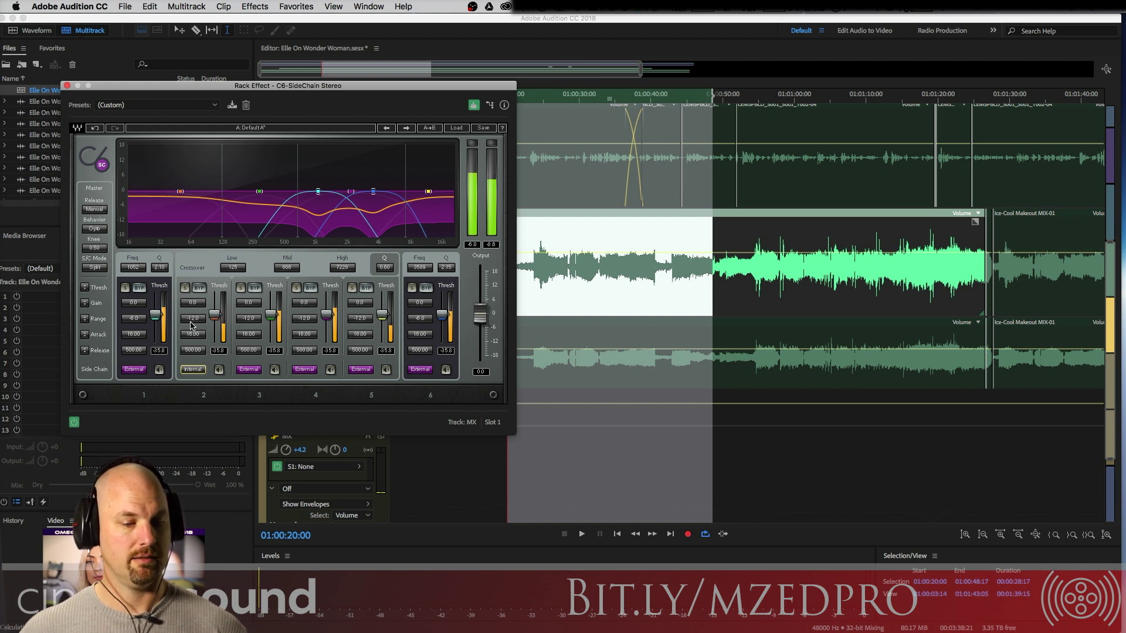
While playing, lengthen band 2's release to 202.29 ms and raise its threshold to about -33.9 dB
key(space)
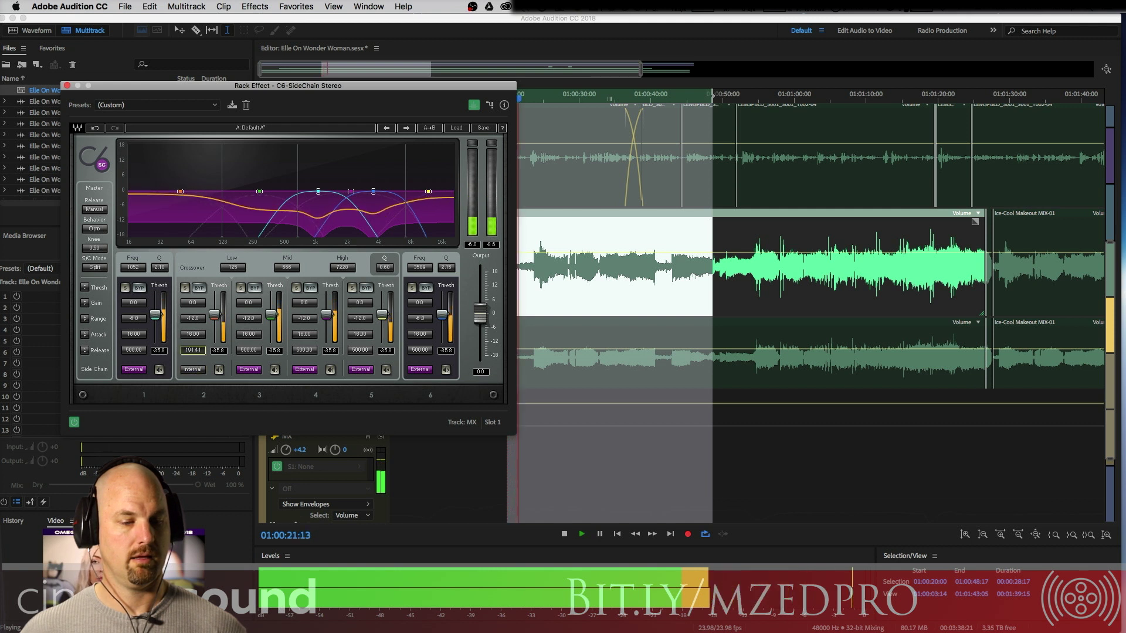
drag(192, 350, 234, 372)
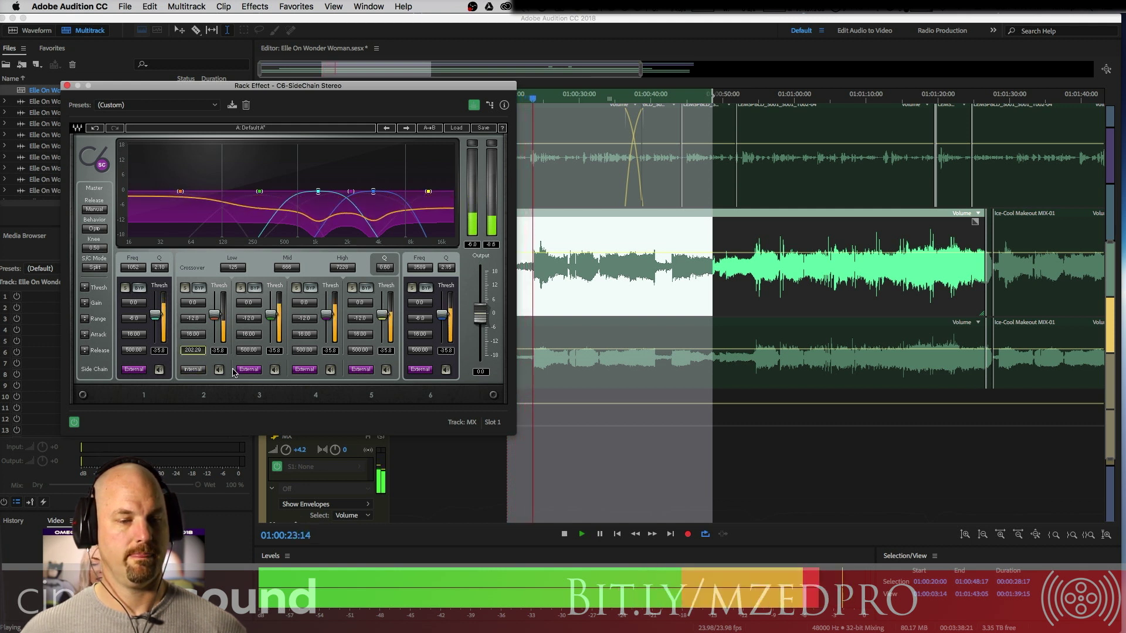
drag(214, 315, 216, 304)
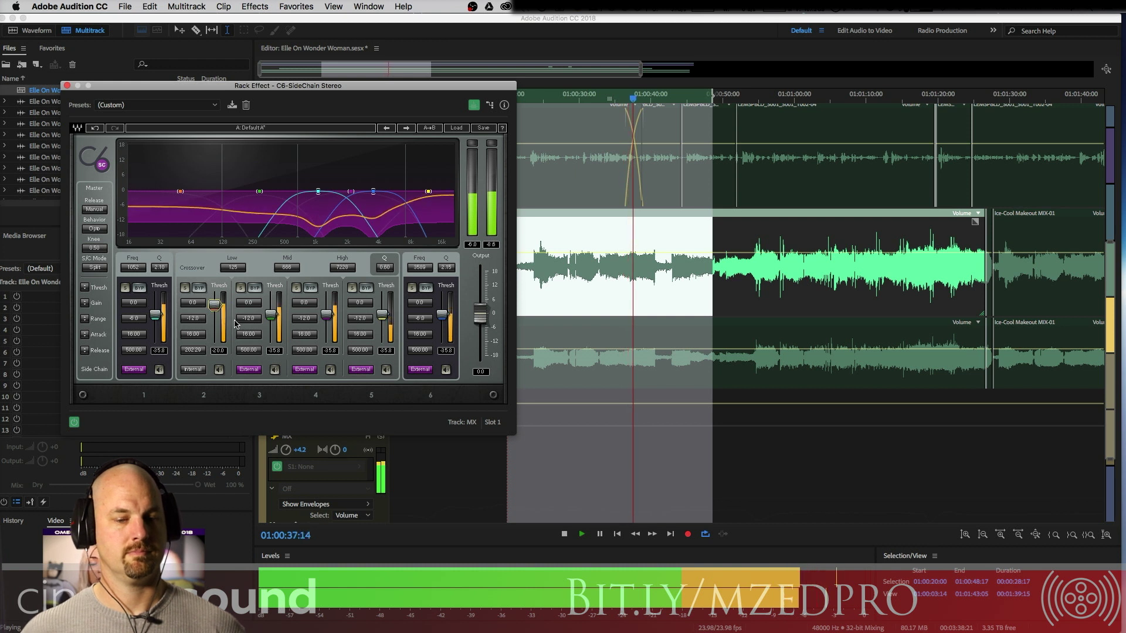
key(space)
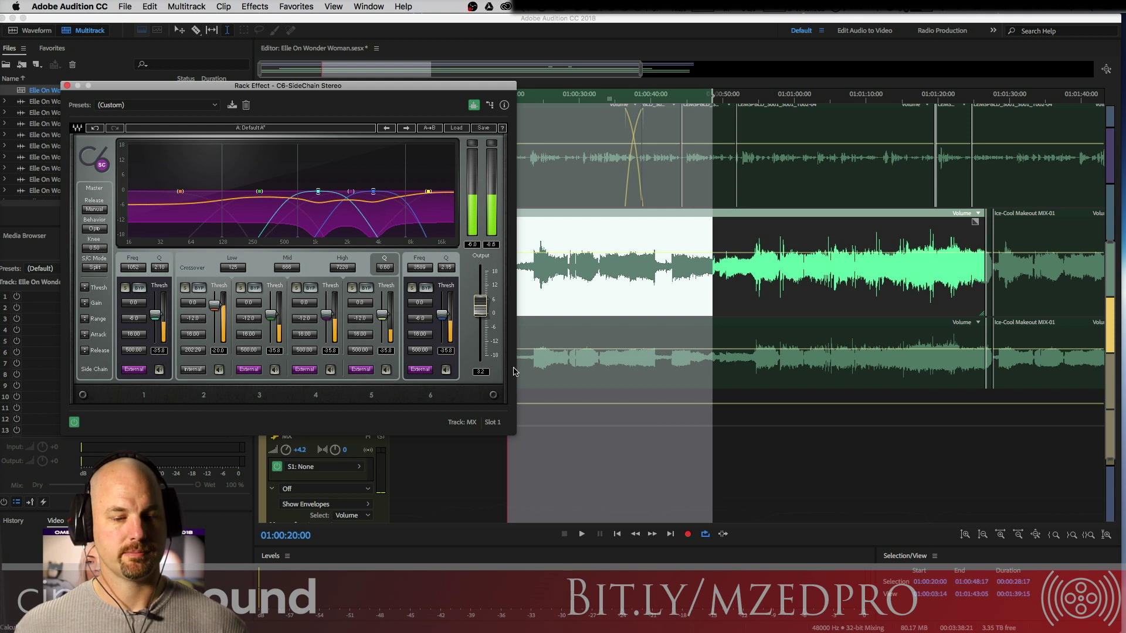
Listen to the ducked music through C6-SideChain, starting and then stopping playback
key(space)
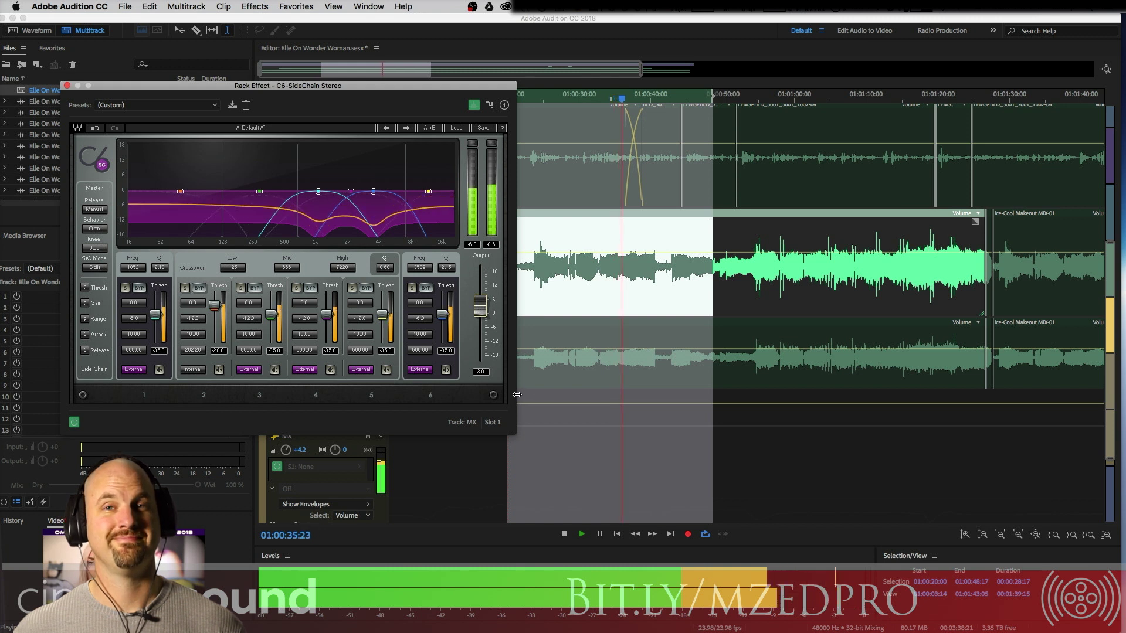
key(space)
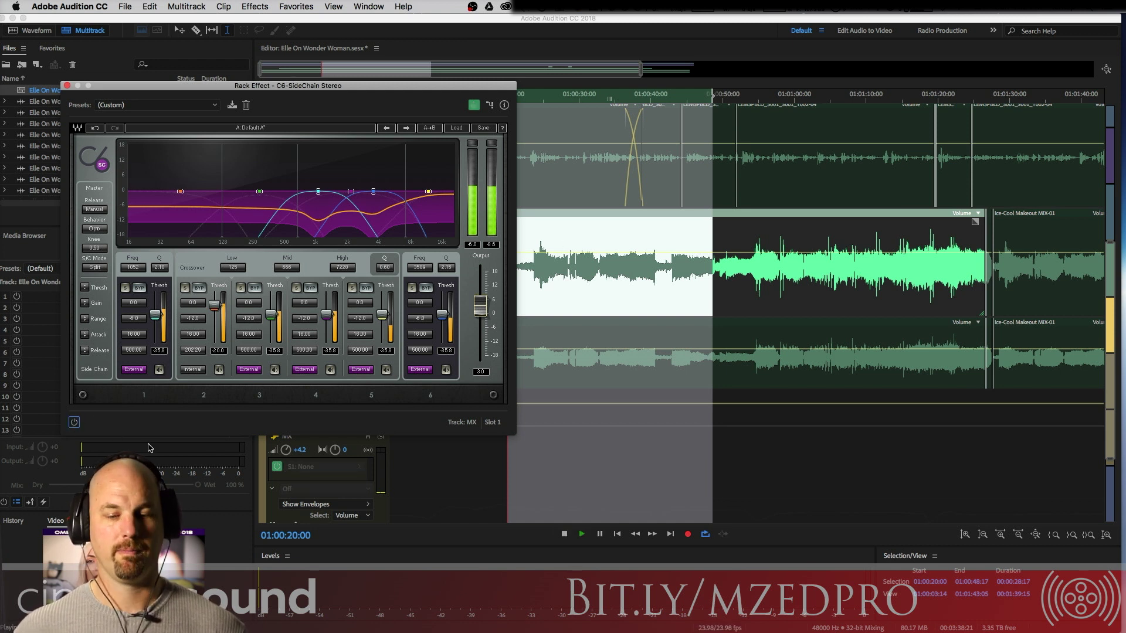
Reset the MX track volume to 0 and ride it down to -3.9 dB during playback
key(space)
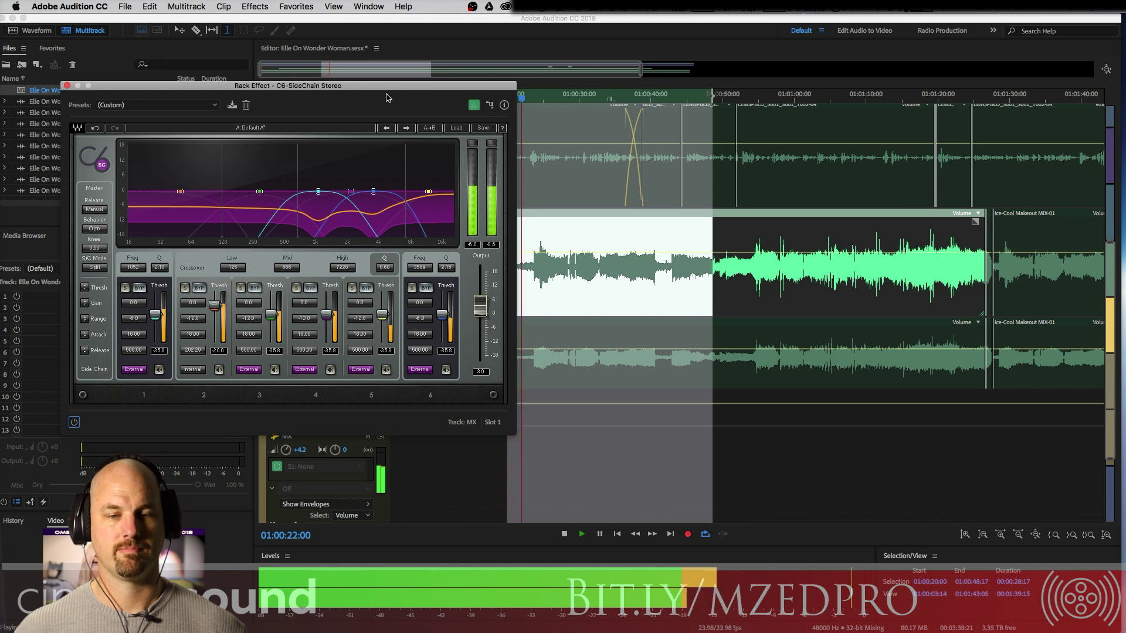
drag(395, 88, 962, 53)
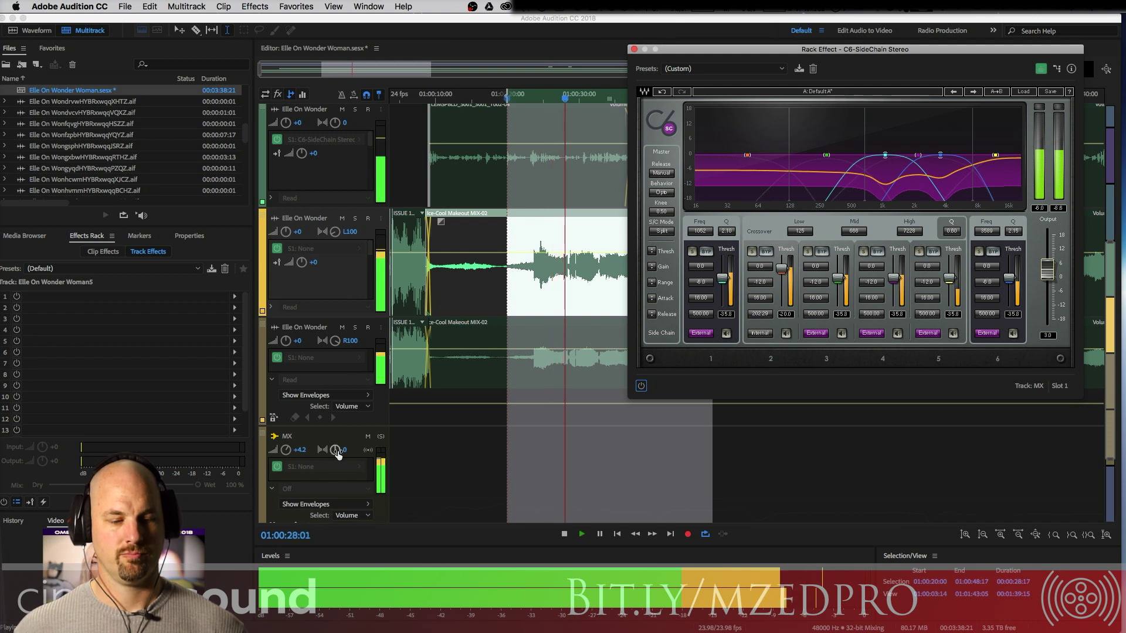
key(space)
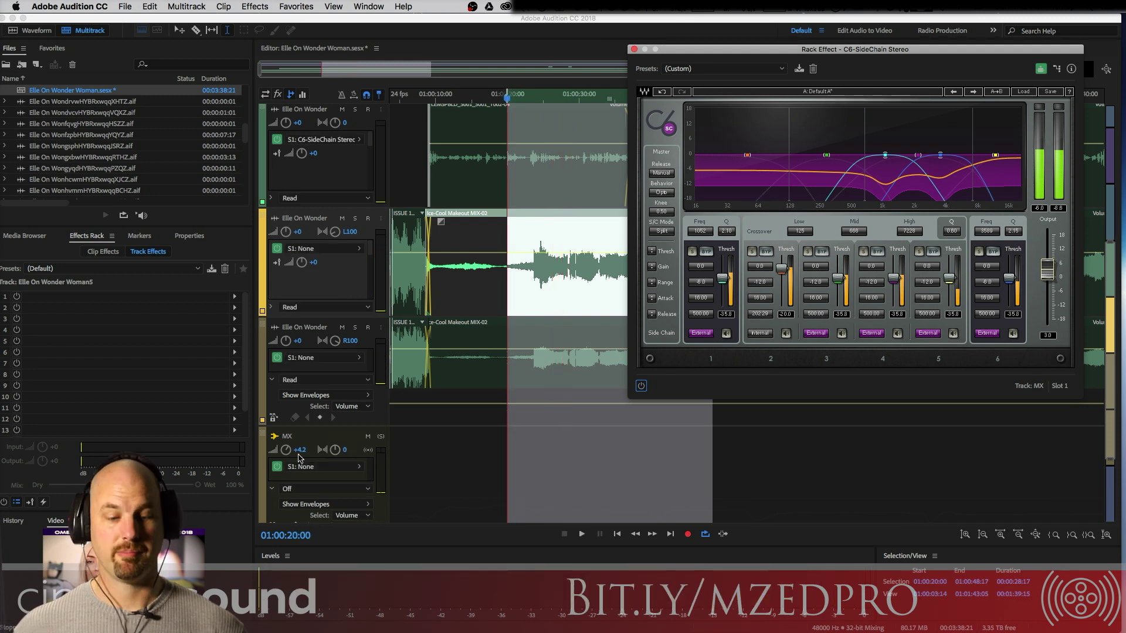
alt+click(285, 450)
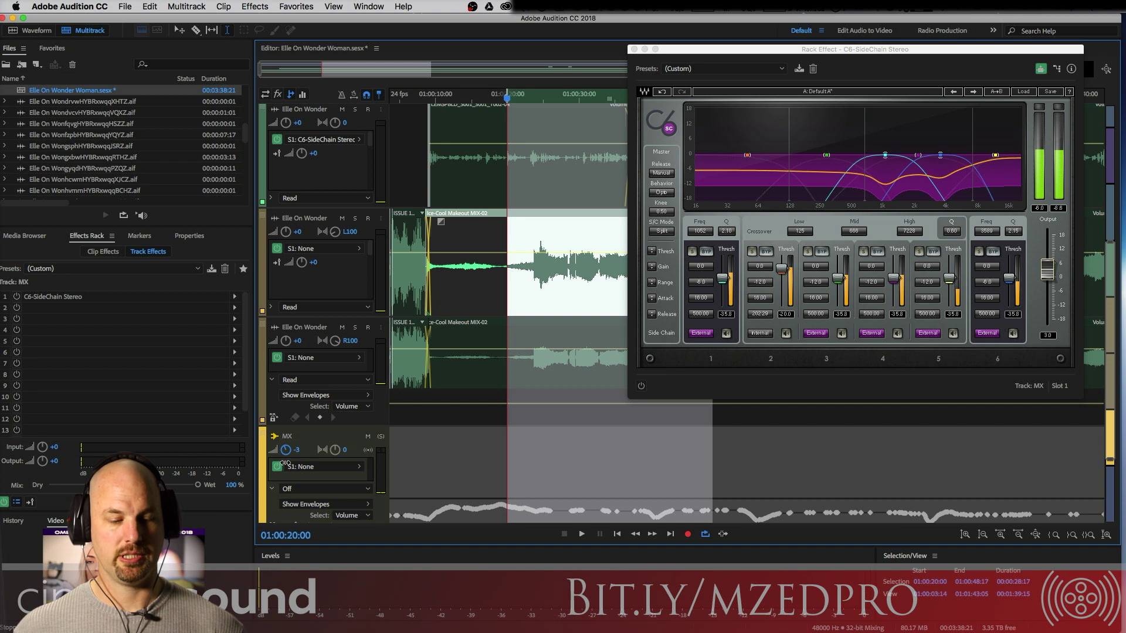
key(space)
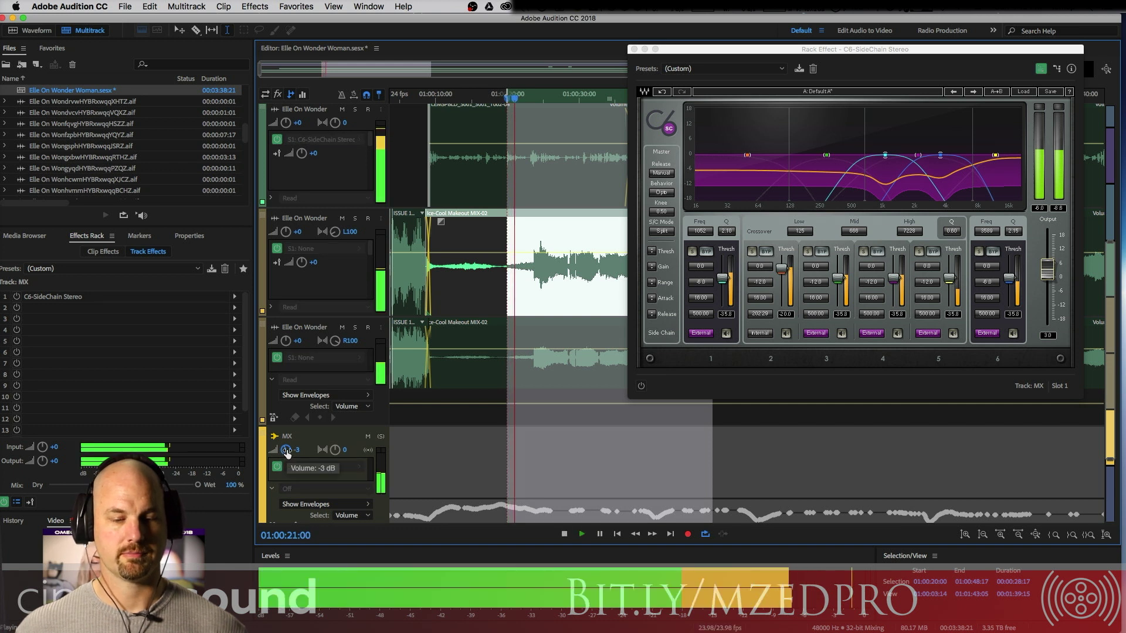
drag(286, 453, 285, 452)
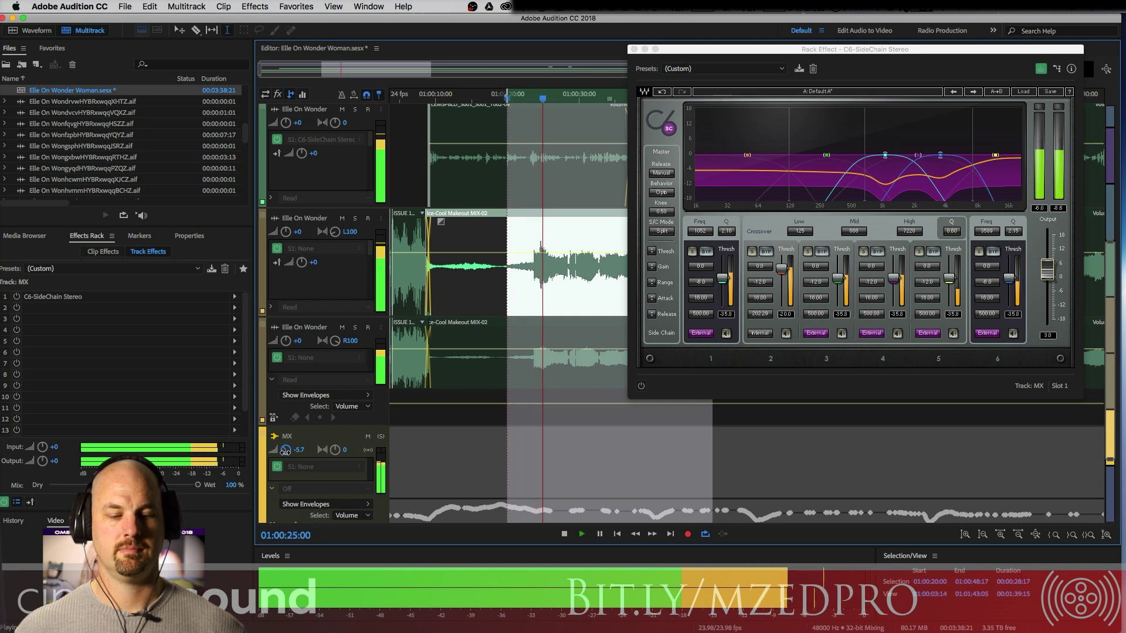
drag(285, 452, 283, 449)
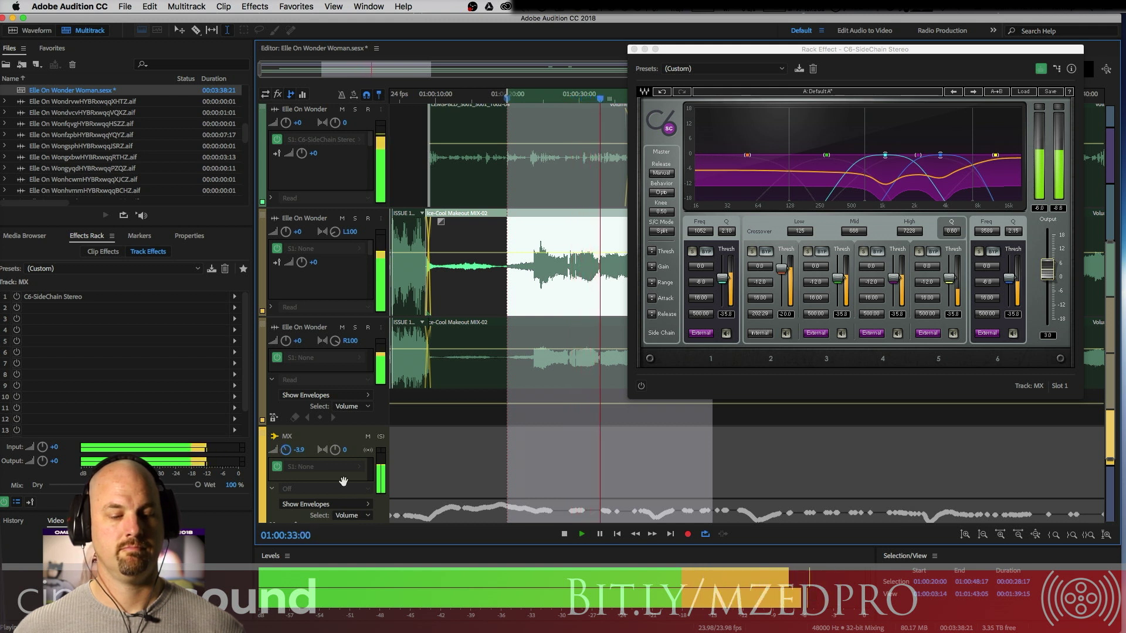
key(space)
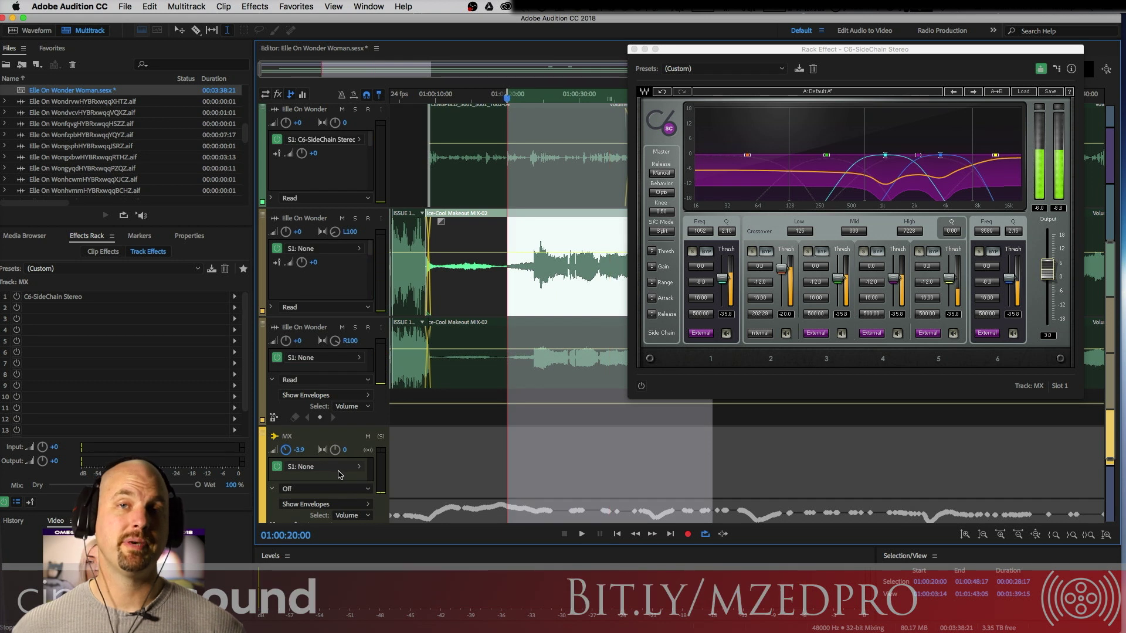
Drag the Rack Effect C6-SideChain window from the screen's right edge back over the timeline
drag(1043, 51, 800, 90)
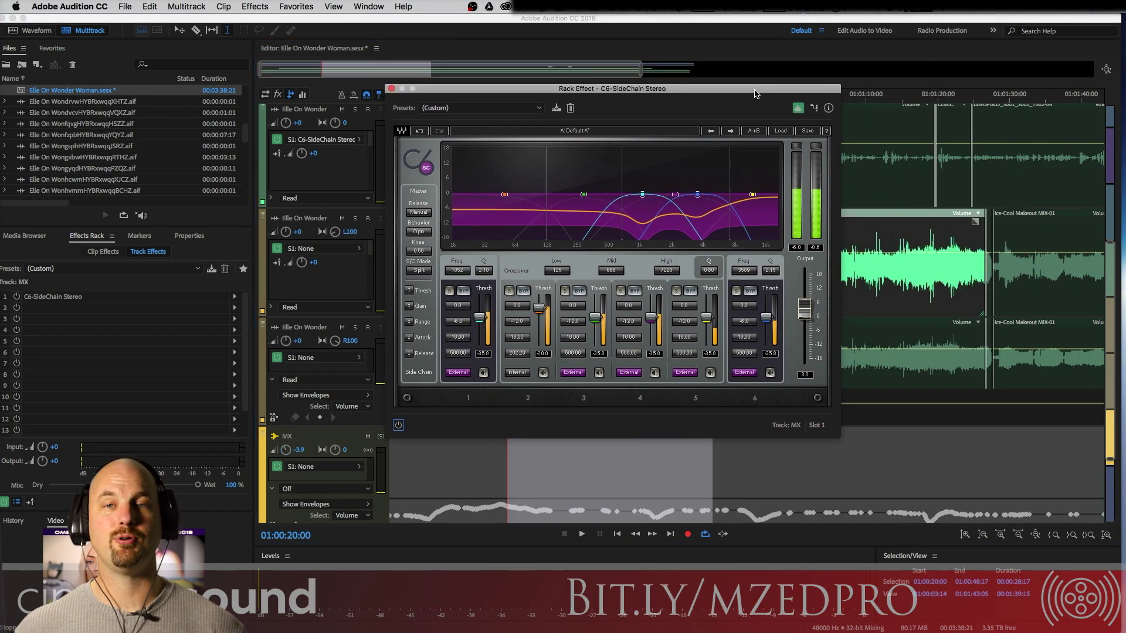